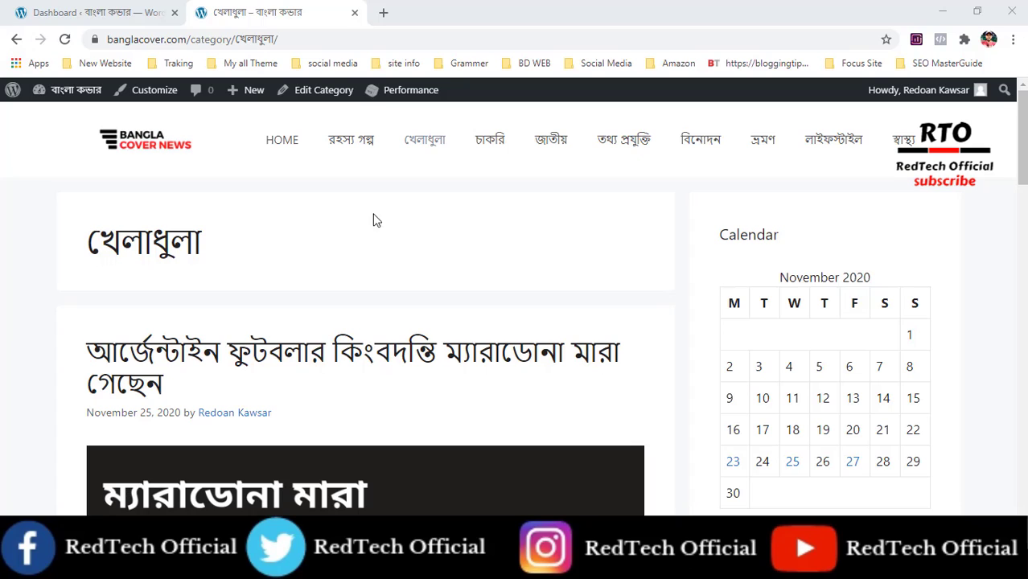
Search Google for "image gallery plugin" in a new tab and look over the results
click(383, 12)
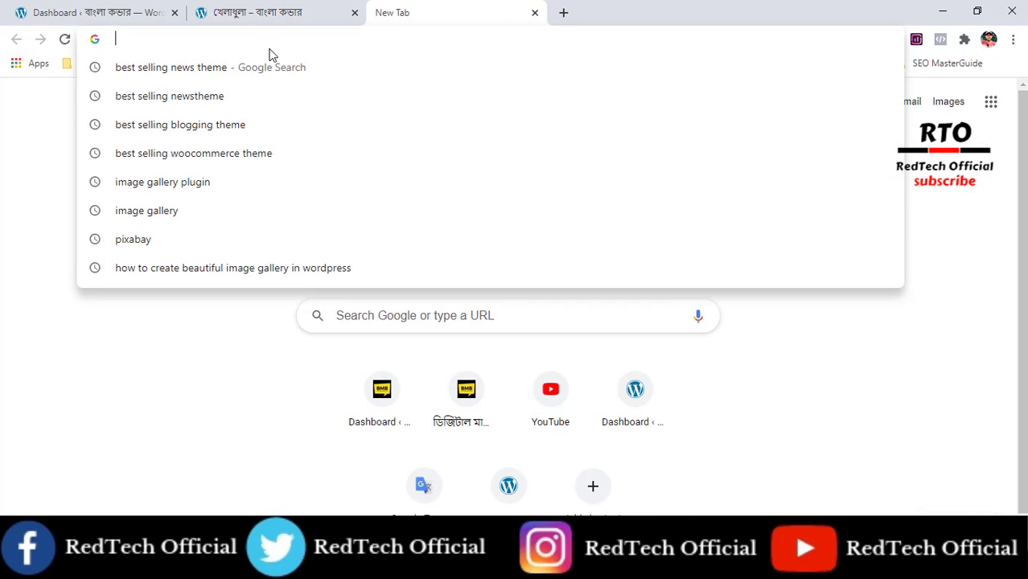
click(178, 186)
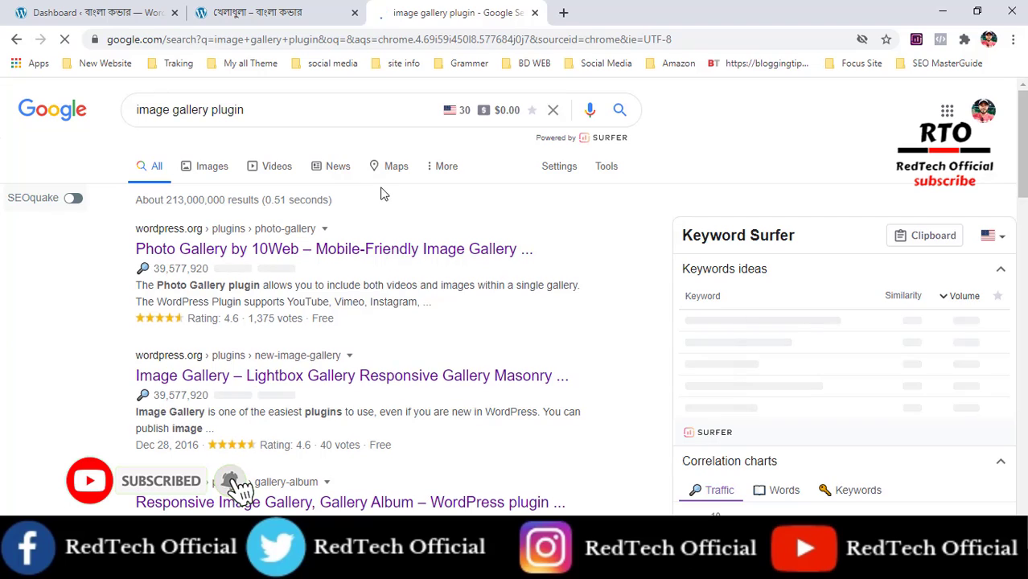
scroll(391, 187, down, 4)
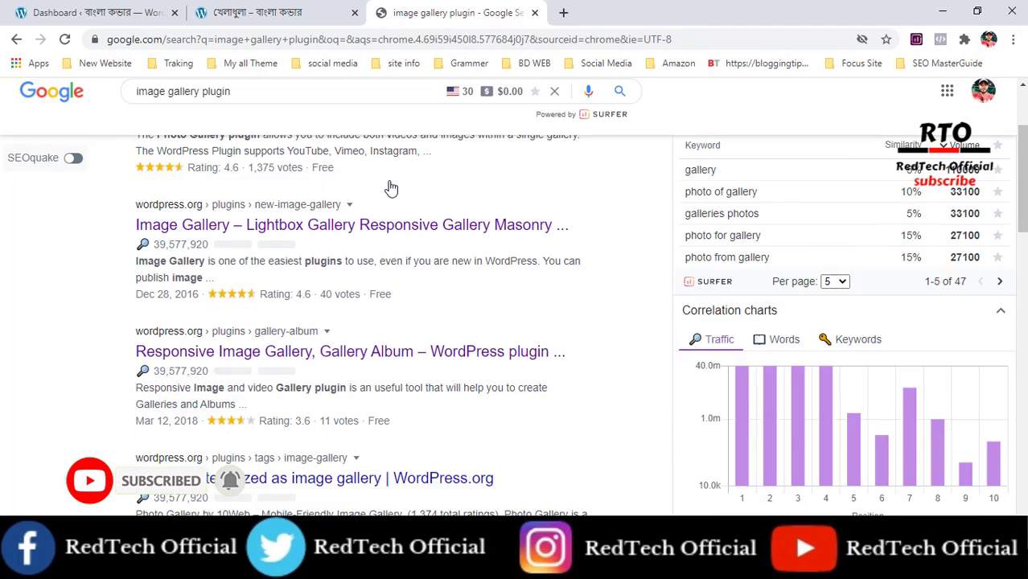
scroll(442, 363, up, 5)
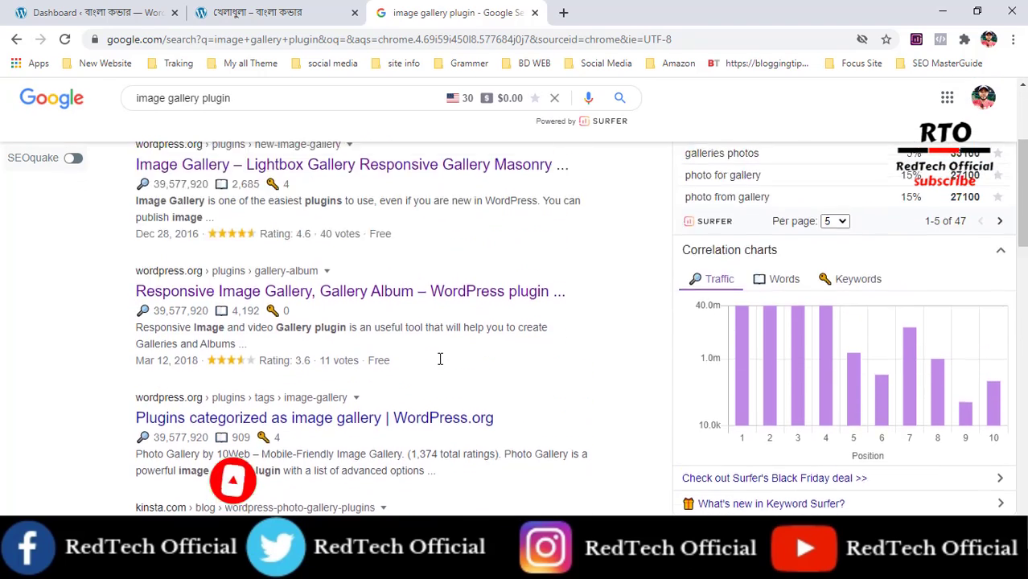
Open the Photo Gallery by 10Web, Image Gallery – Lightbox Gallery and Responsive Image Gallery, Gallery Album results in separate tabs
right_click(284, 251)
click(309, 261)
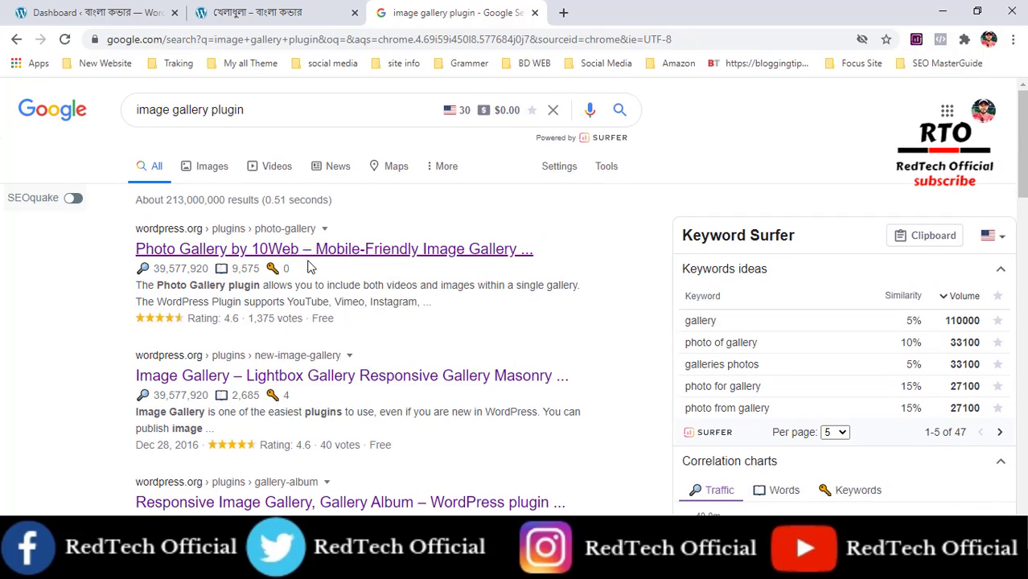
scroll(314, 241, down, 2)
right_click(314, 229)
click(325, 246)
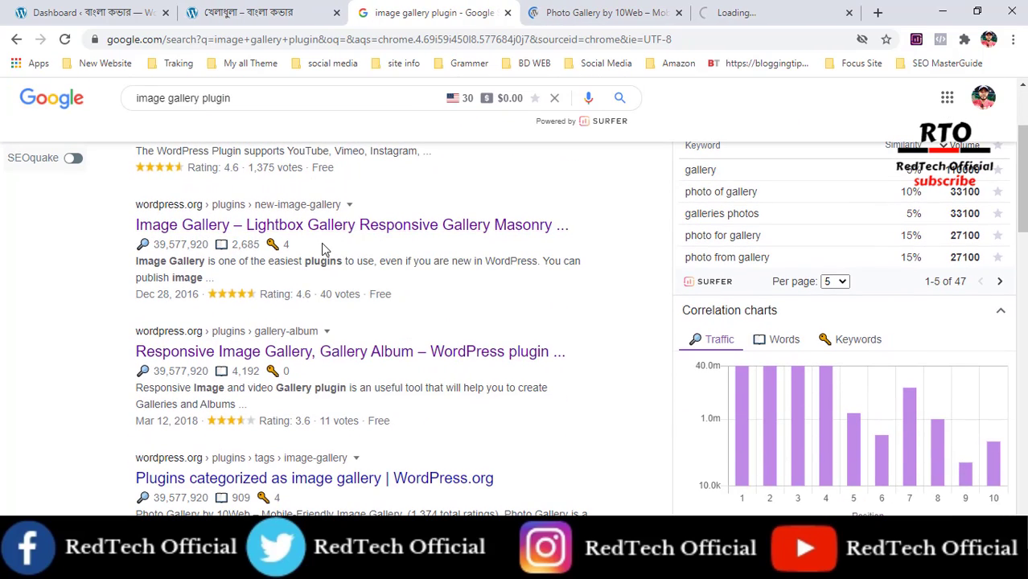
scroll(325, 248, down, 1)
right_click(327, 277)
click(354, 287)
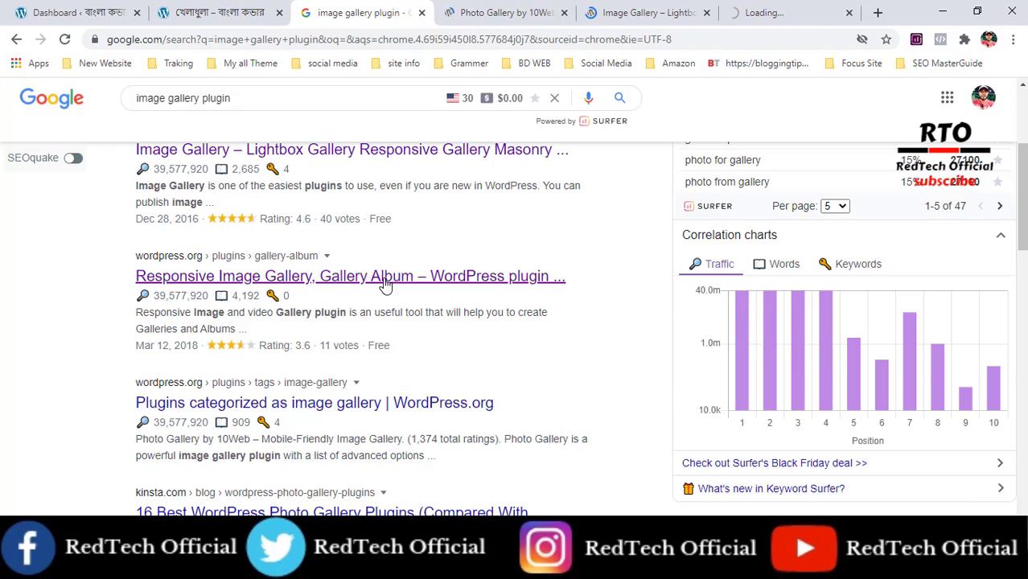
scroll(413, 271, down, 2)
Examine the Photo Gallery by 10Web plugin page, including its description and ratings
click(471, 10)
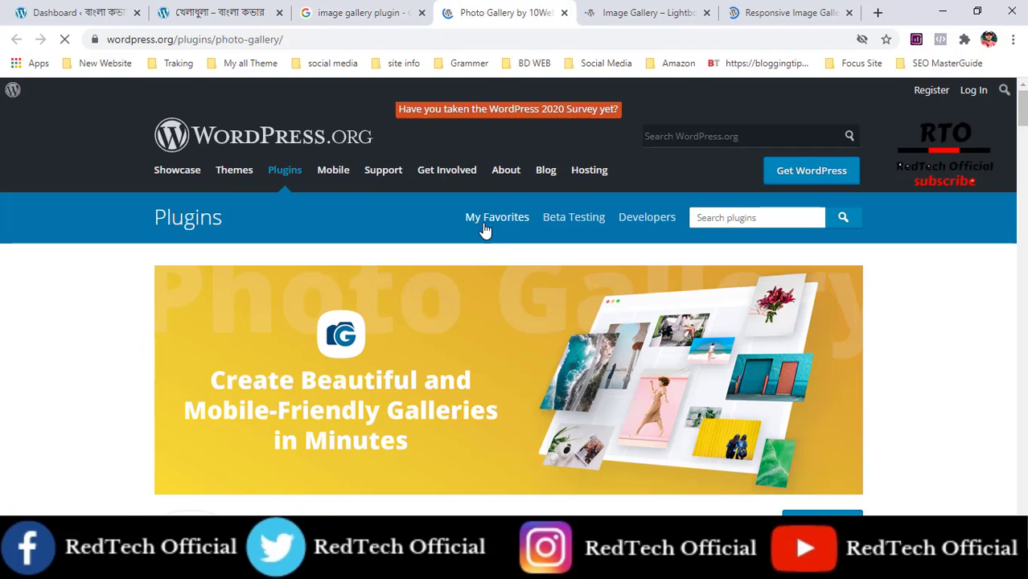
scroll(225, 287, down, 3)
scroll(390, 282, up, 1)
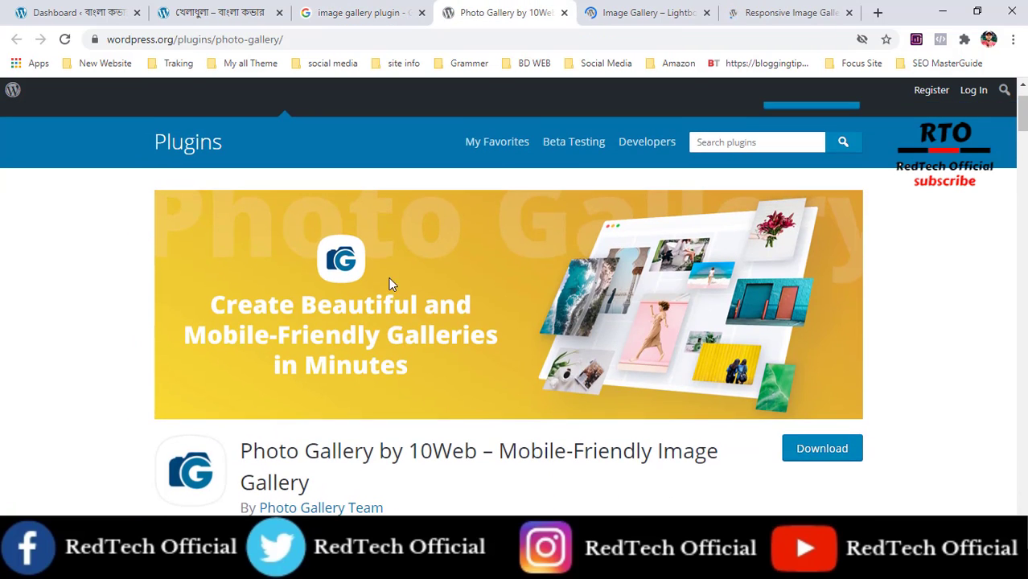
scroll(548, 257, down, 4)
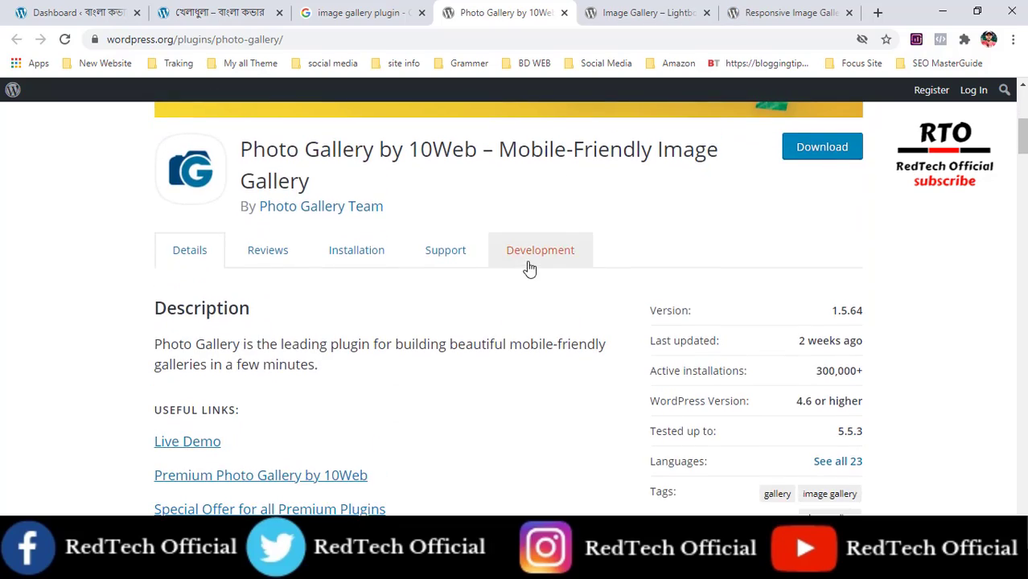
scroll(229, 246, down, 7)
scroll(310, 295, up, 3)
scroll(310, 295, up, 8)
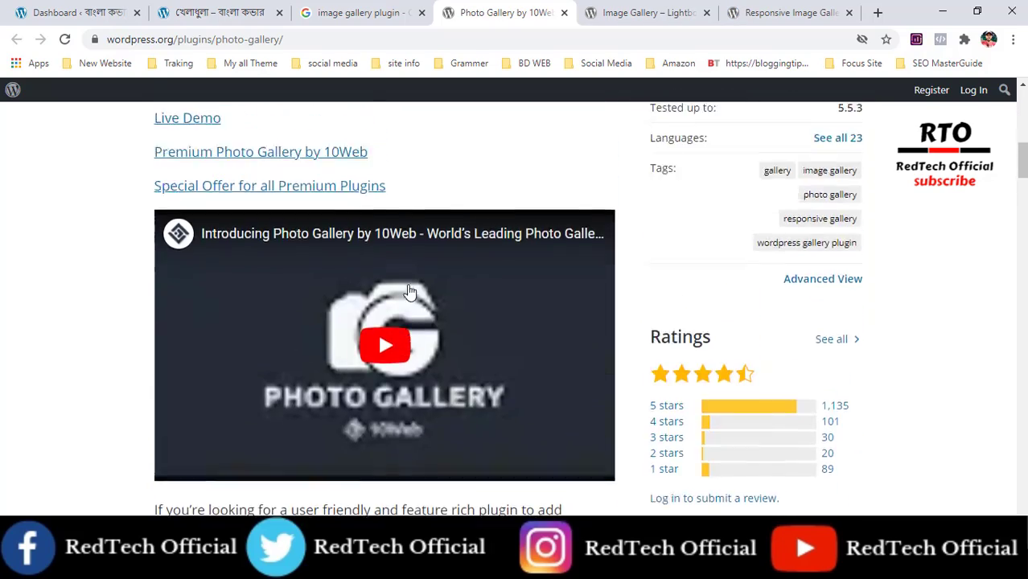
Examine the FooGallery plugin page, checking its name, last update date and number of active installations
click(644, 13)
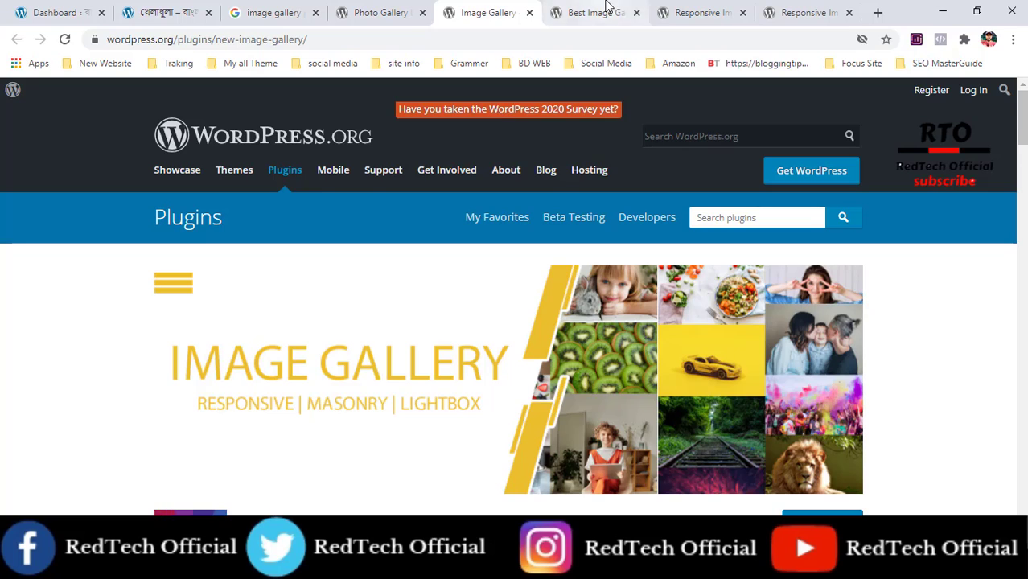
click(599, 13)
scroll(723, 338, down, 1)
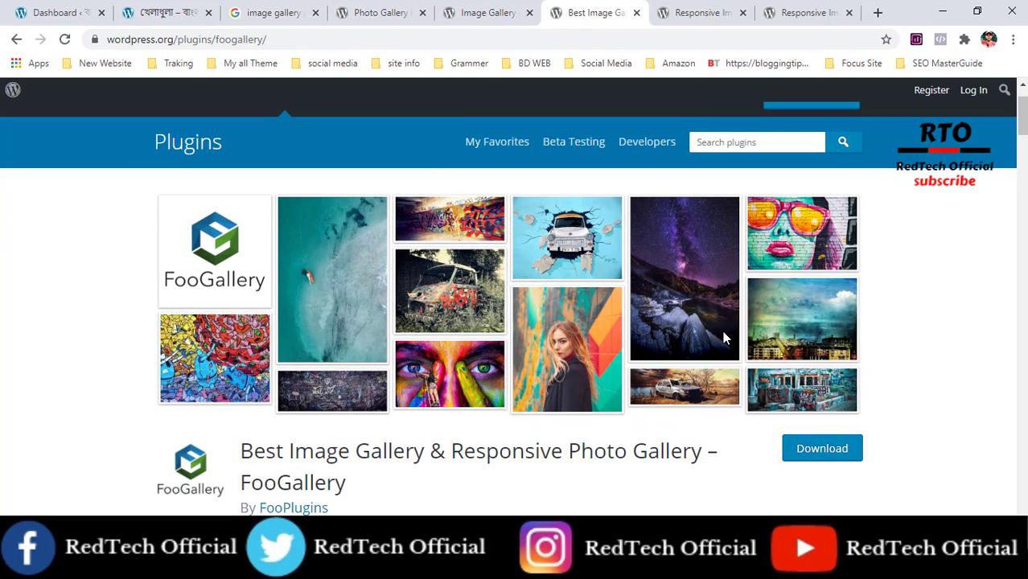
scroll(529, 294, down, 2)
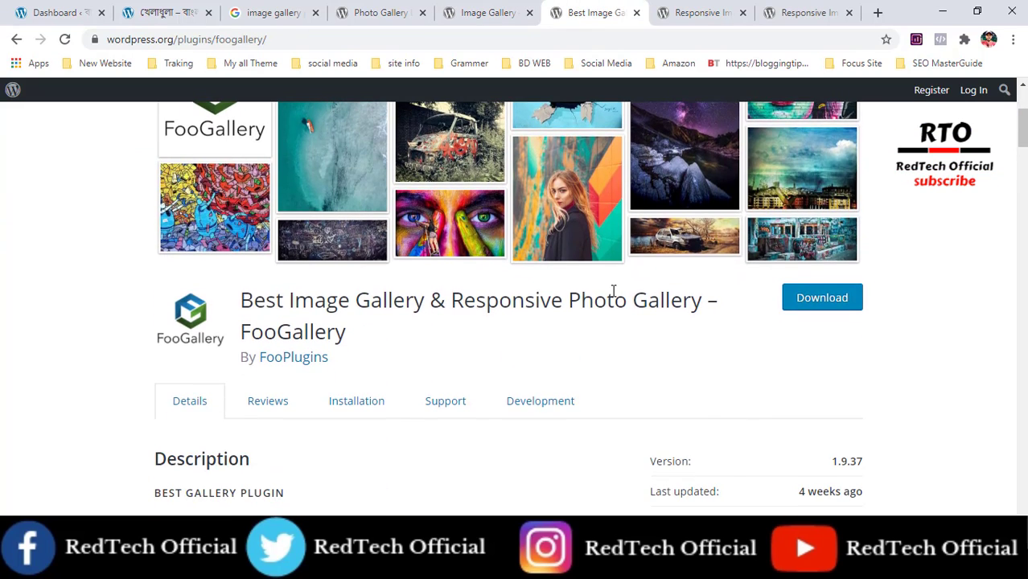
scroll(515, 294, down, 1)
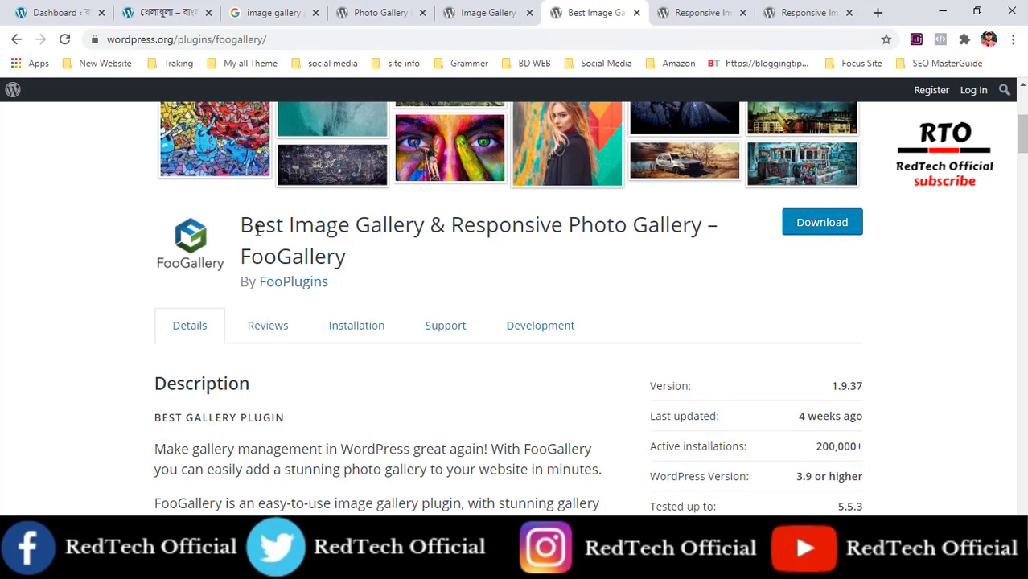
drag(238, 232, 481, 228)
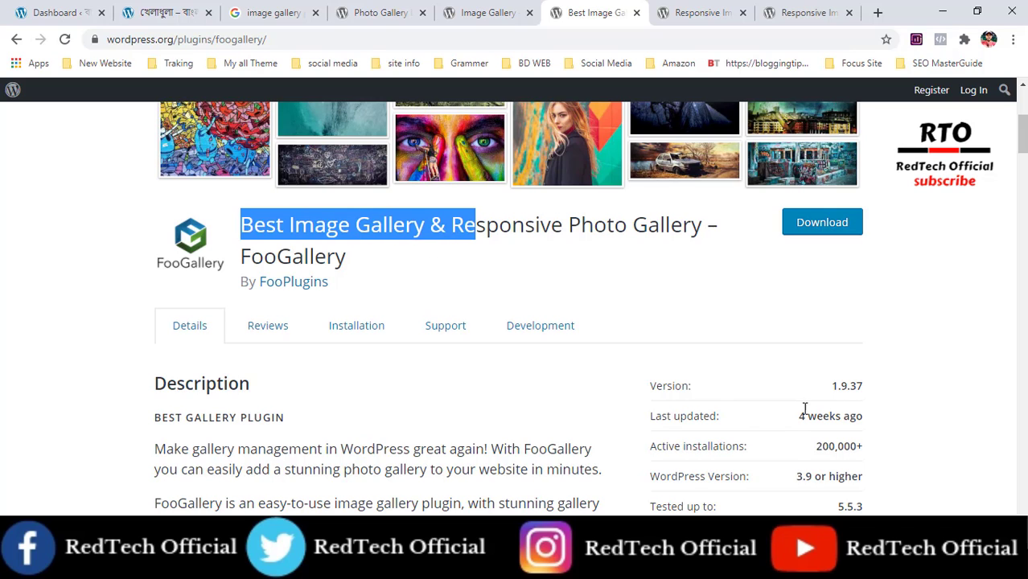
scroll(803, 356, down, 1)
drag(794, 346, 863, 342)
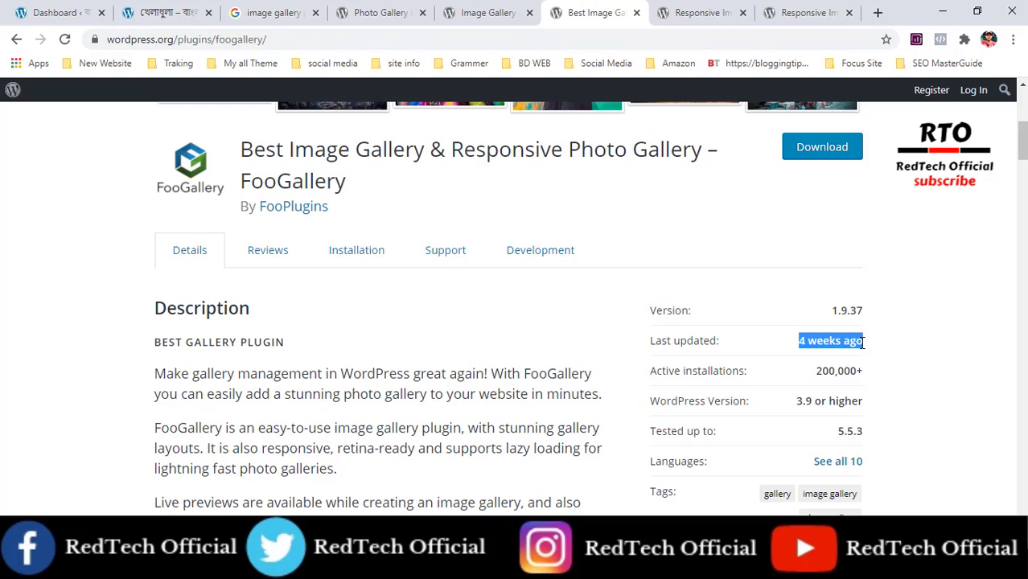
drag(810, 381, 856, 371)
scroll(695, 386, up, 2)
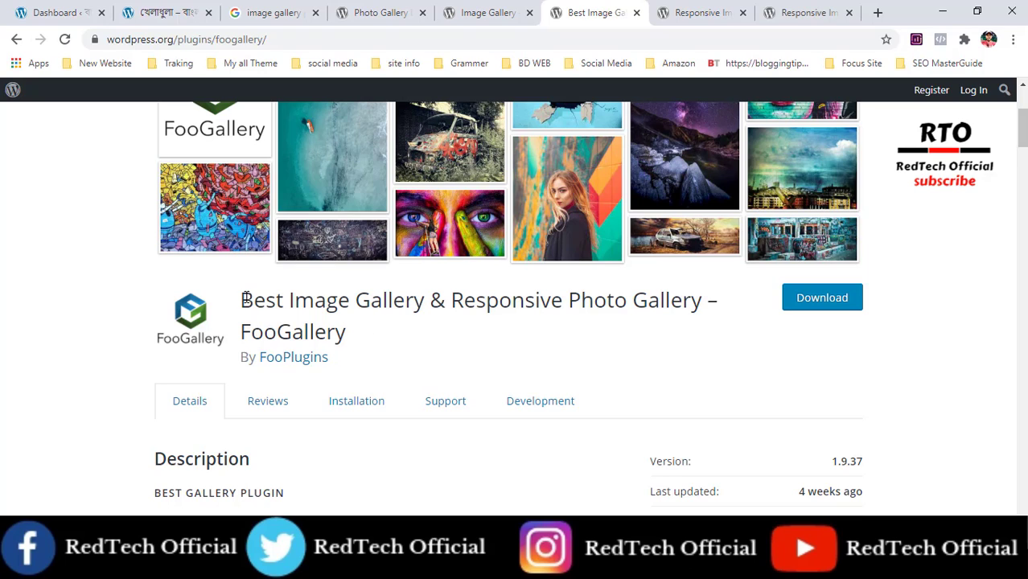
Copy "Best Image Gallery & Responsive Photo Gallery" from the FooGallery page title
drag(247, 298, 701, 295)
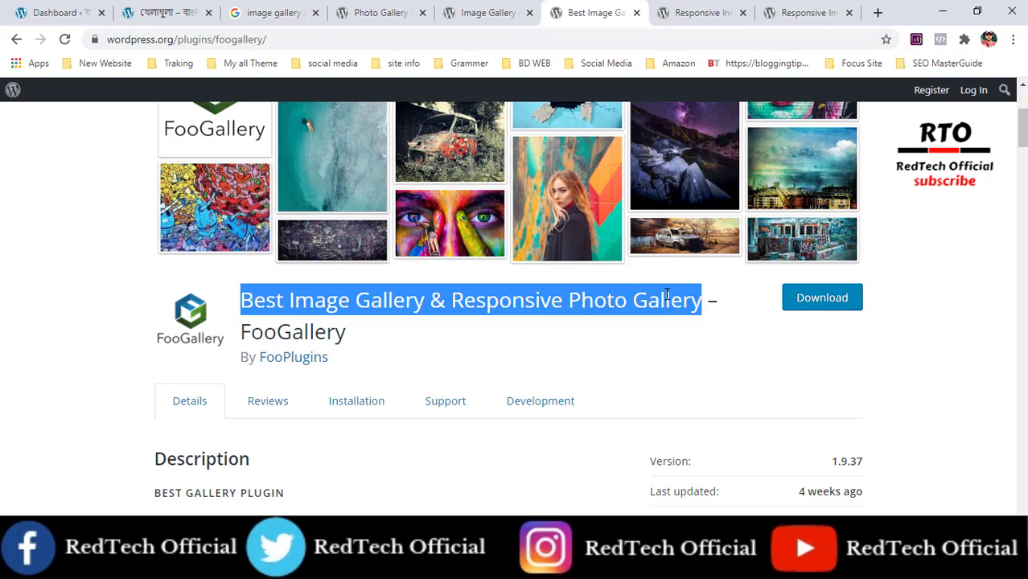
right_click(666, 295)
click(673, 306)
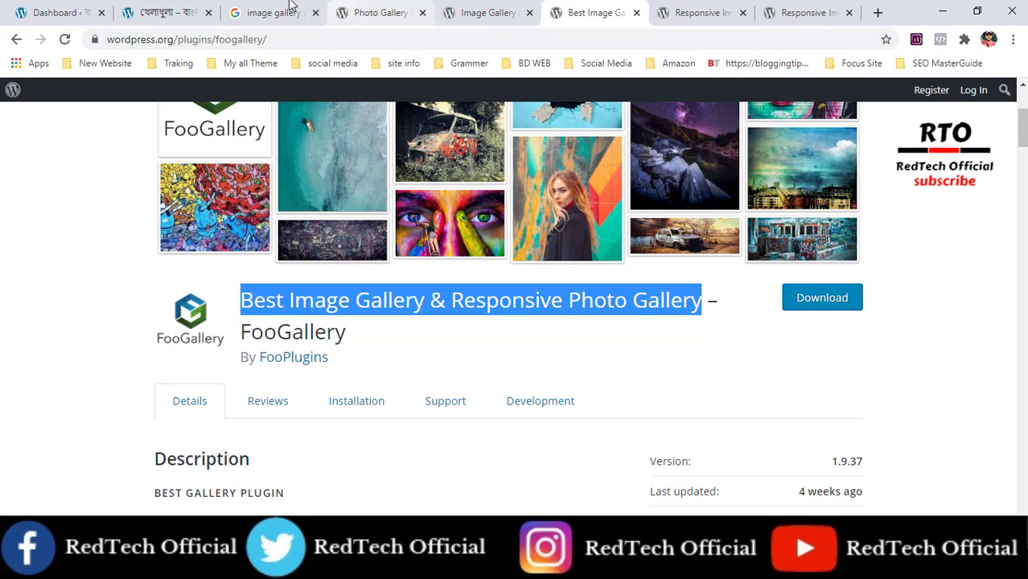
Close the plugin pages and the Google results, keeping the dashboard and the site's category page open
click(530, 13)
click(529, 13)
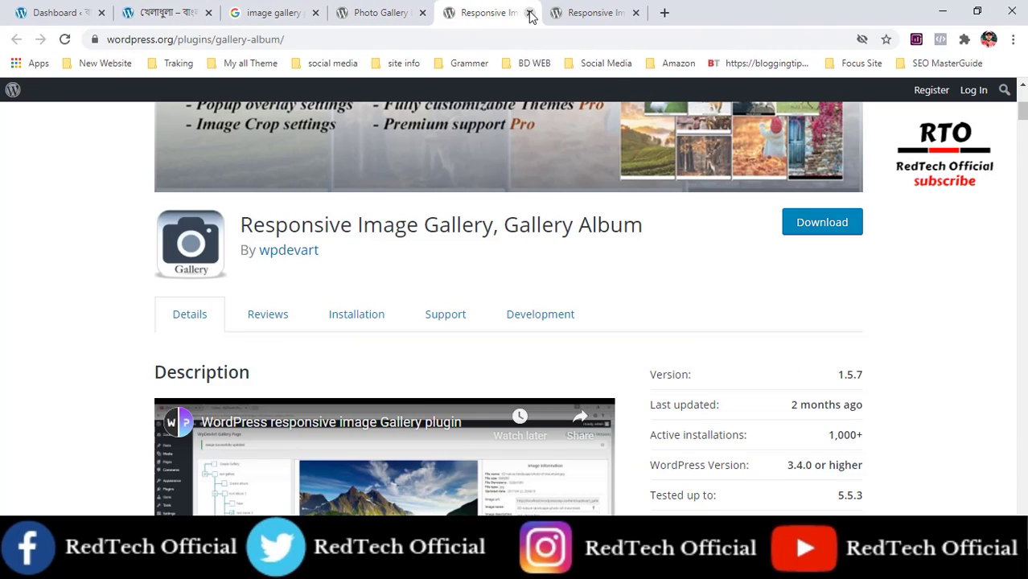
click(529, 13)
click(530, 13)
click(529, 13)
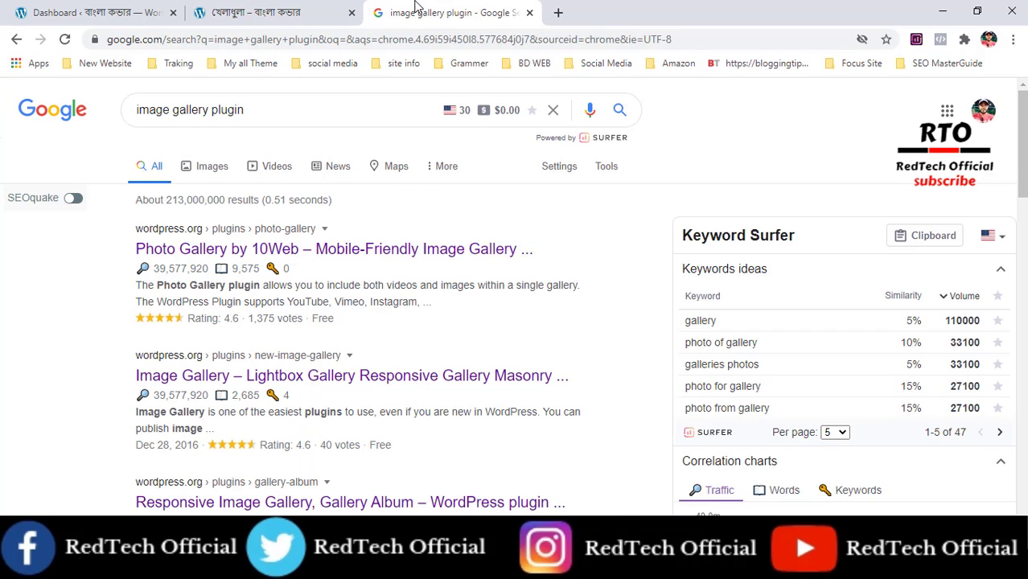
click(529, 13)
From the WordPress dashboard, search the plugins available to add for "Best Image Gallery & Responsive Photo Gallery"
click(45, 12)
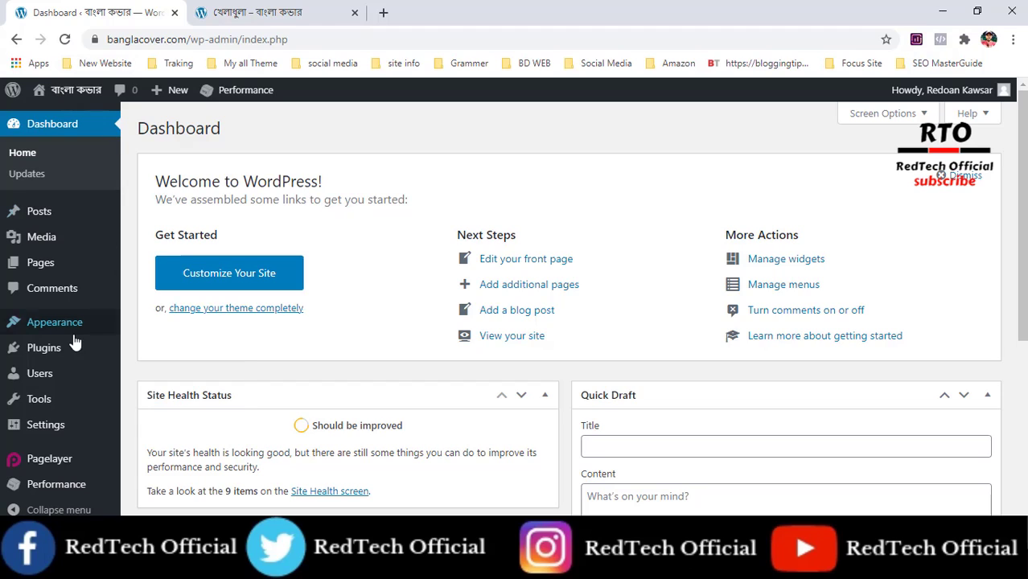
mouse_move(58, 350)
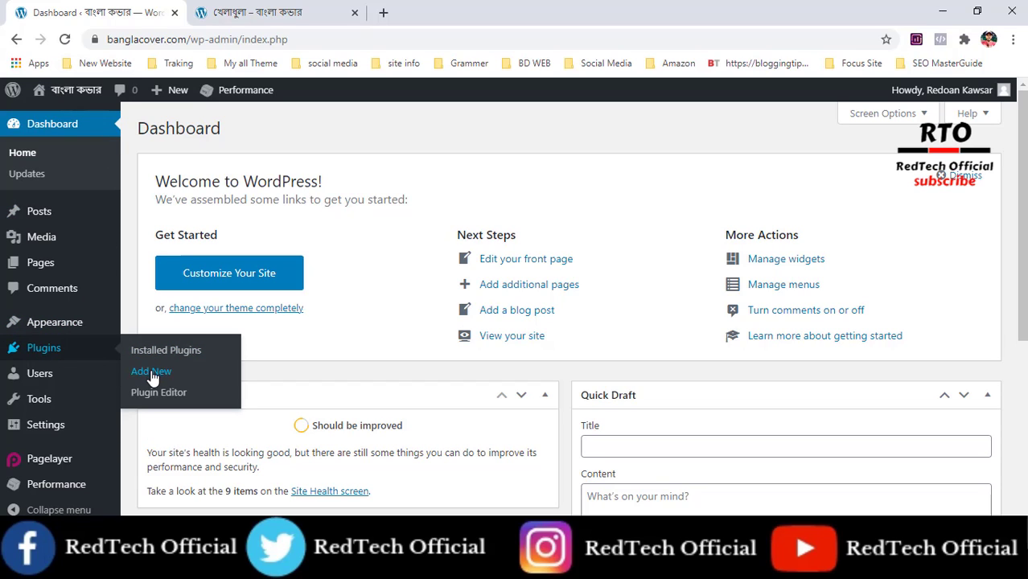
click(160, 373)
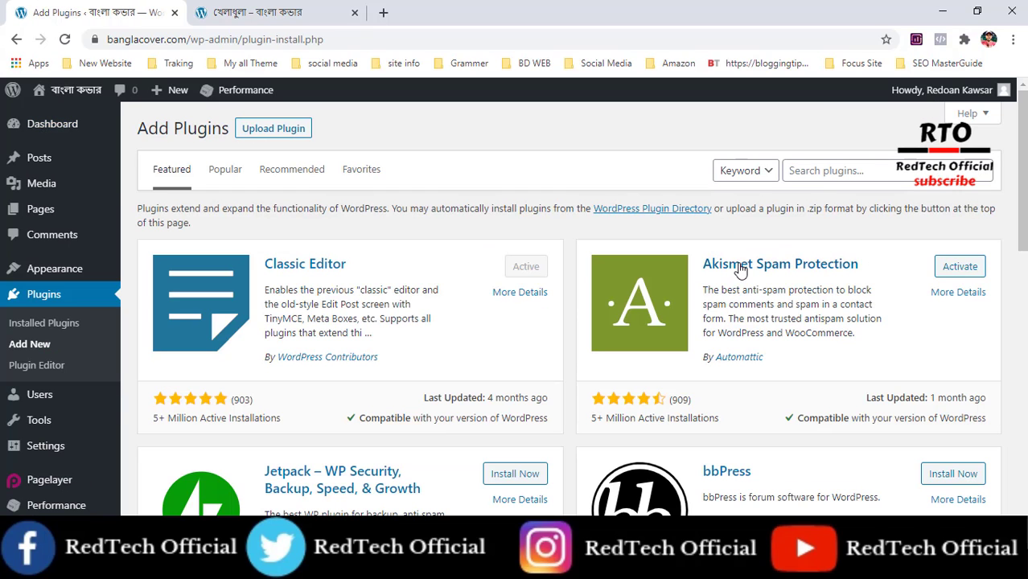
click(817, 170)
key(ctrl+v)
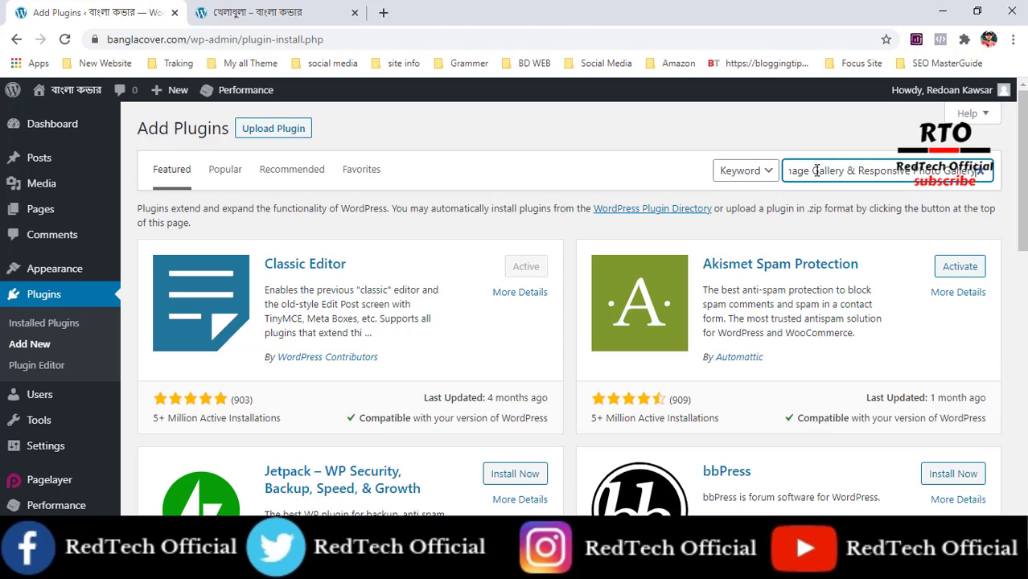
key(Return)
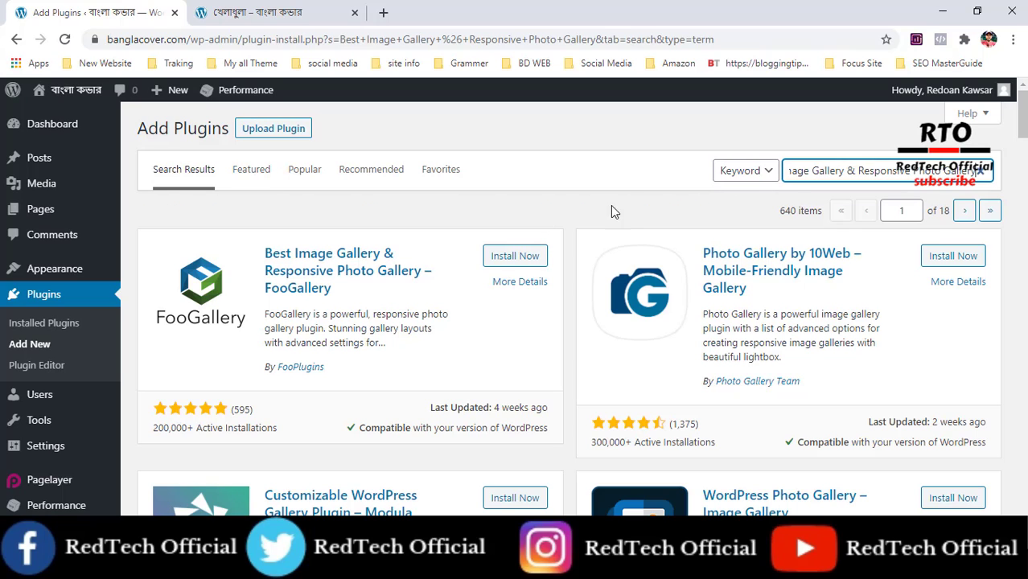
Install and activate the Best Image Gallery & Responsive Photo Gallery – FooGallery plugin
scroll(914, 260, down, 2)
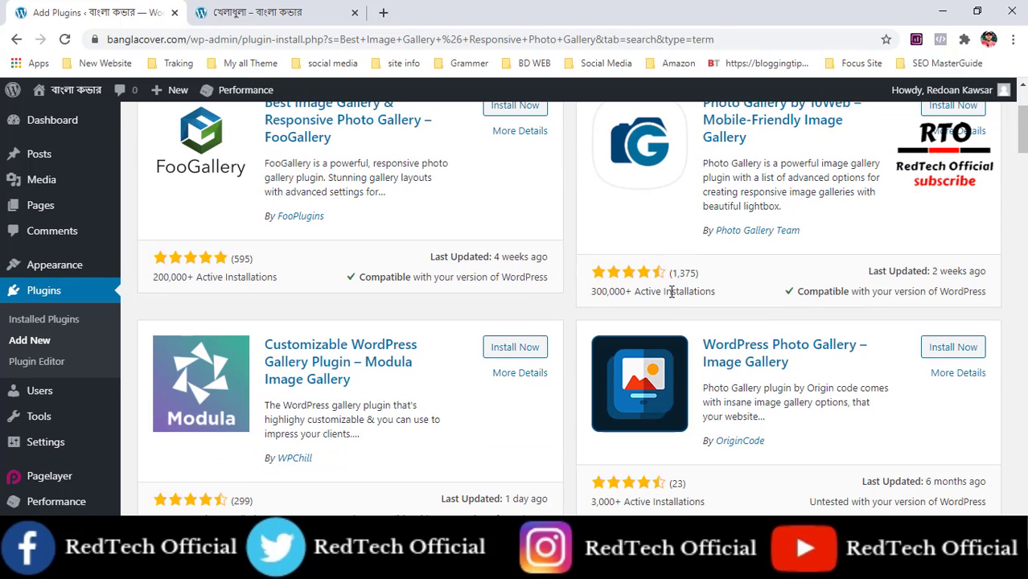
scroll(554, 293, up, 1)
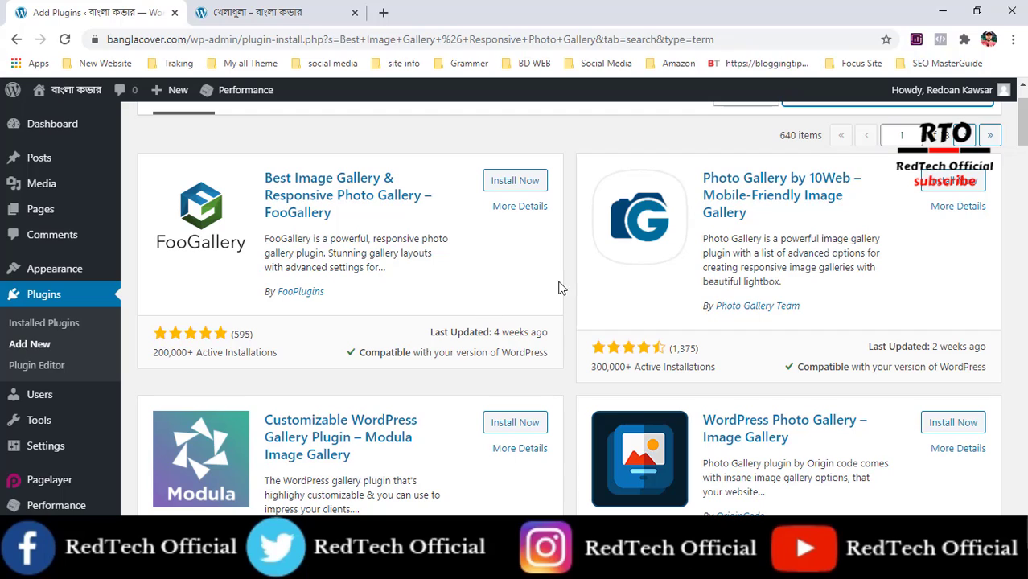
click(510, 186)
click(512, 189)
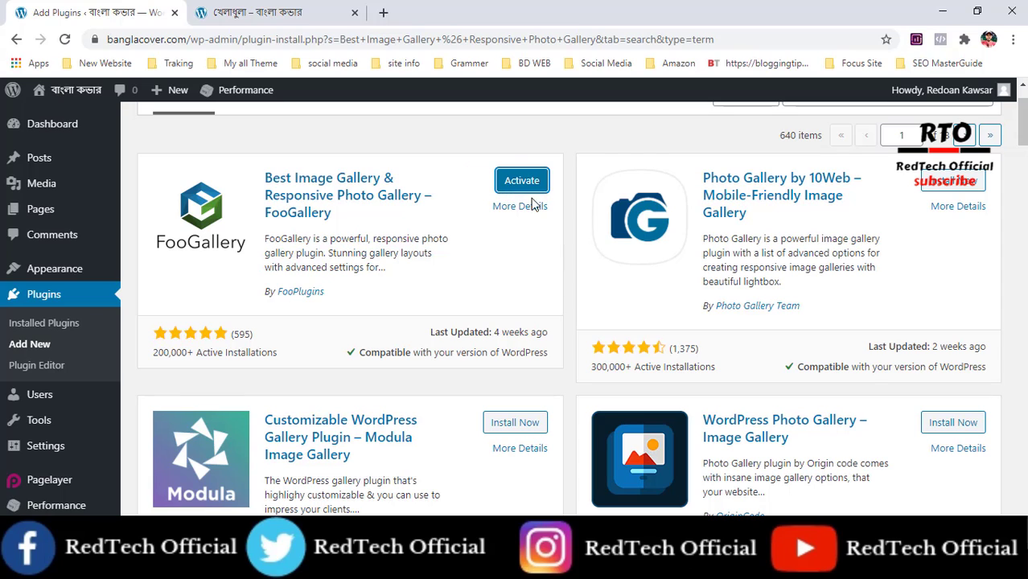
click(521, 184)
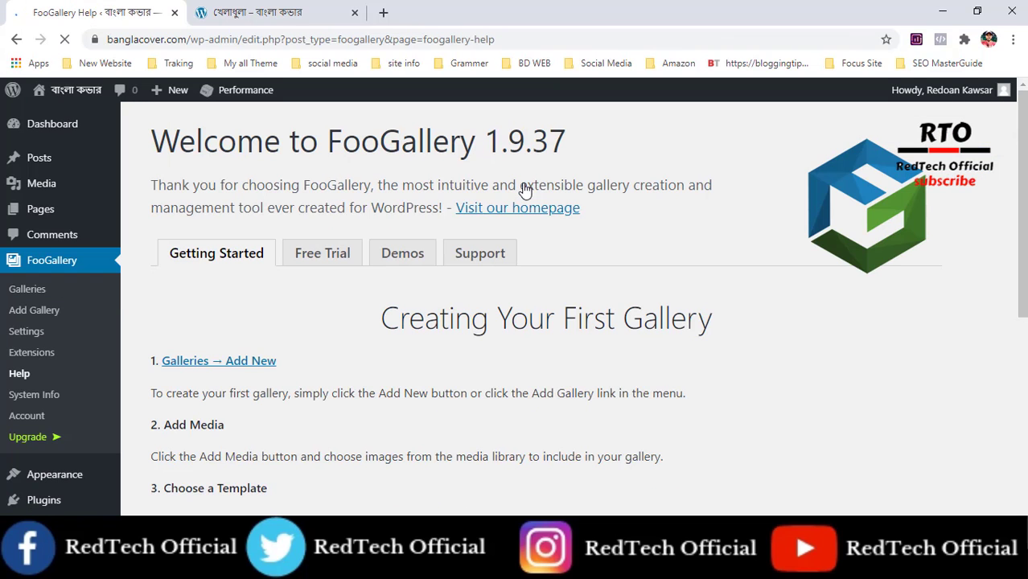
Start a new FooGallery gallery and title it "Gallery", copying the word from the page heading
scroll(555, 361, down, 7)
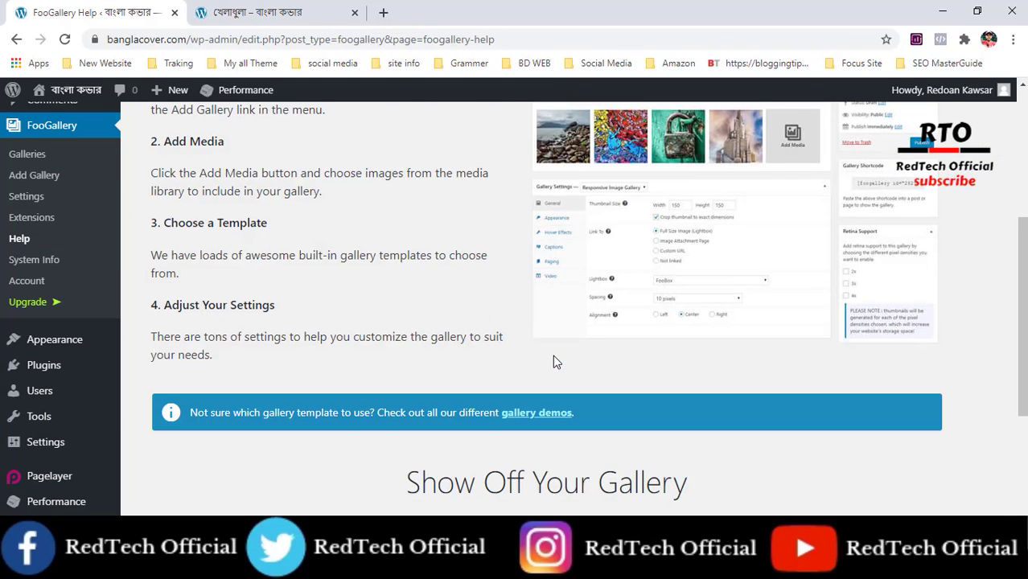
scroll(504, 363, down, 1)
scroll(412, 360, up, 8)
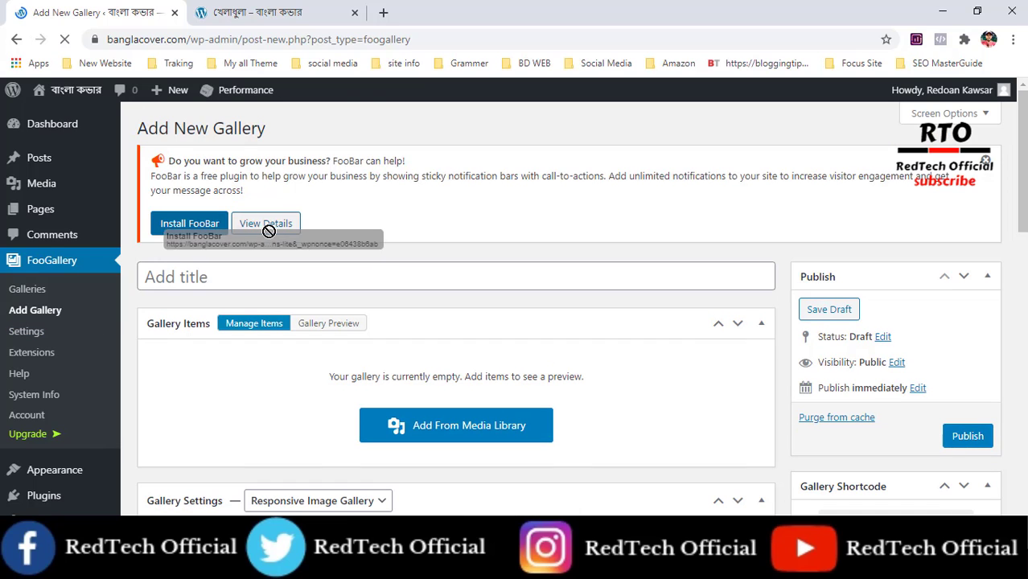
click(232, 277)
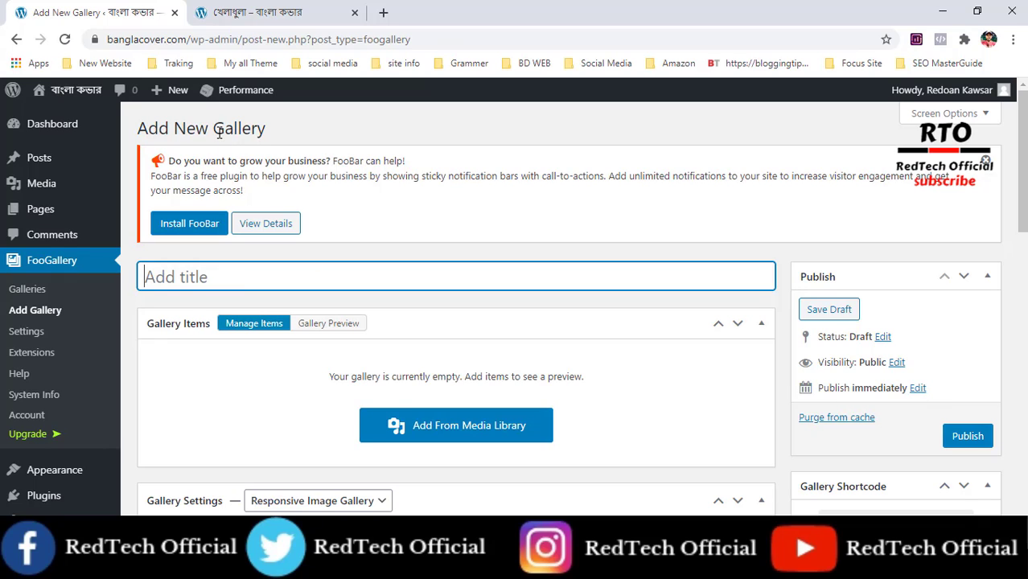
double_click(219, 133)
right_click(254, 132)
click(287, 140)
click(237, 266)
key(ctrl+v)
scroll(374, 389, down, 2)
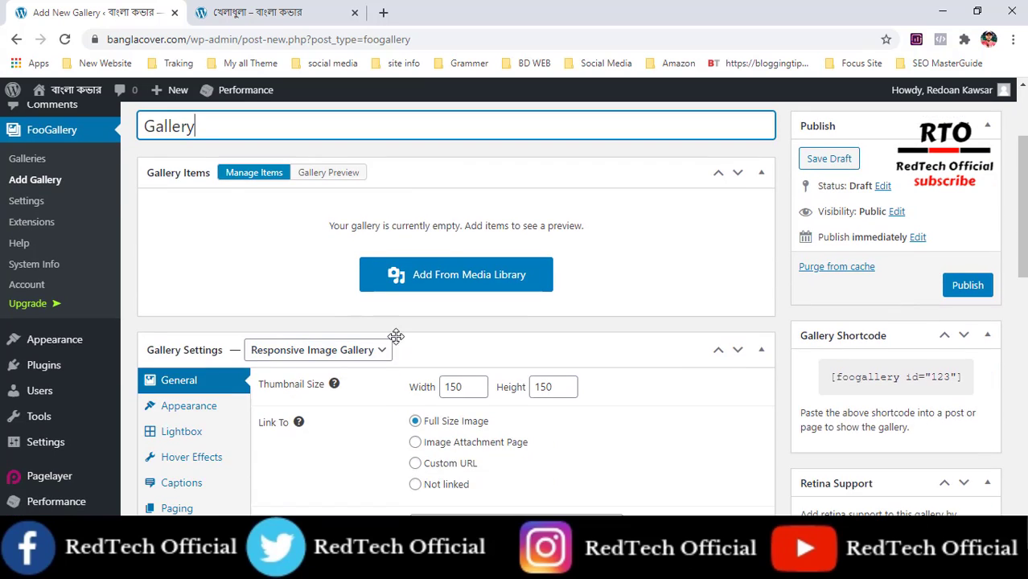
Check the preview of the empty gallery and return to managing its items
scroll(320, 286, up, 1)
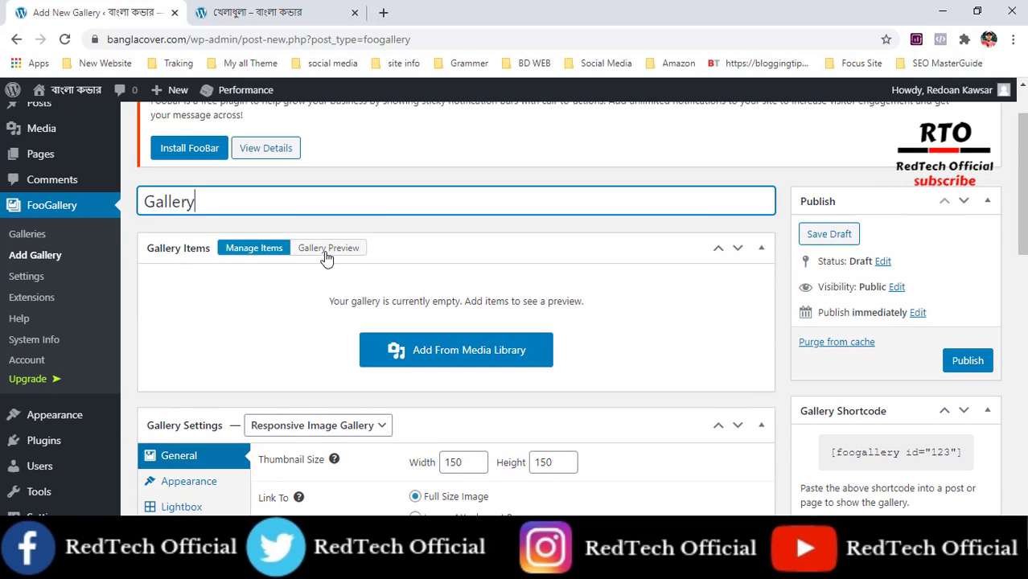
click(322, 256)
click(251, 255)
scroll(439, 342, down, 1)
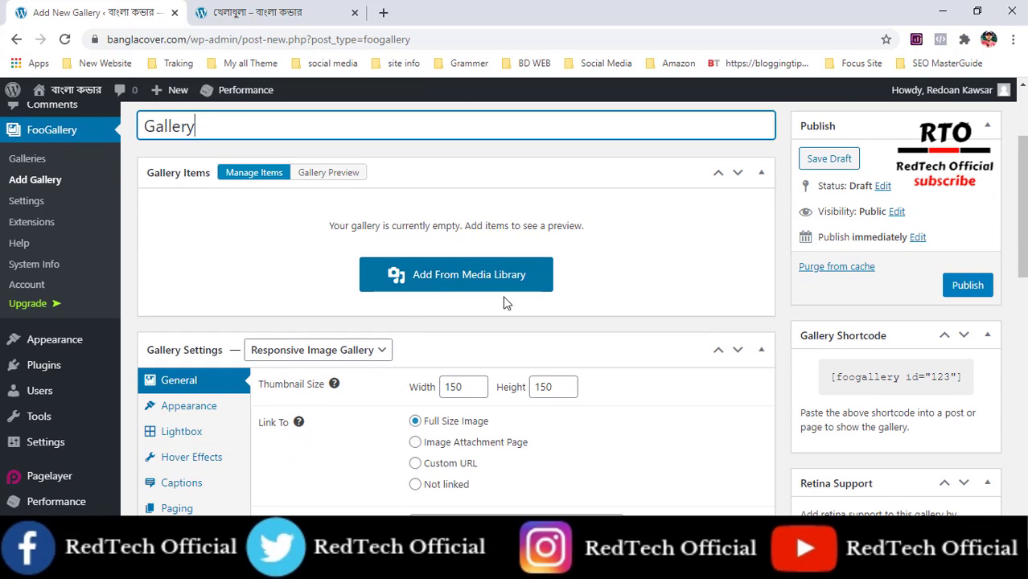
Add seven media library images: VR headset, shopping phone, WhatsApp phone, man holding his stomach, YouTube phone, Facebook, and woman in the red helmet
click(483, 278)
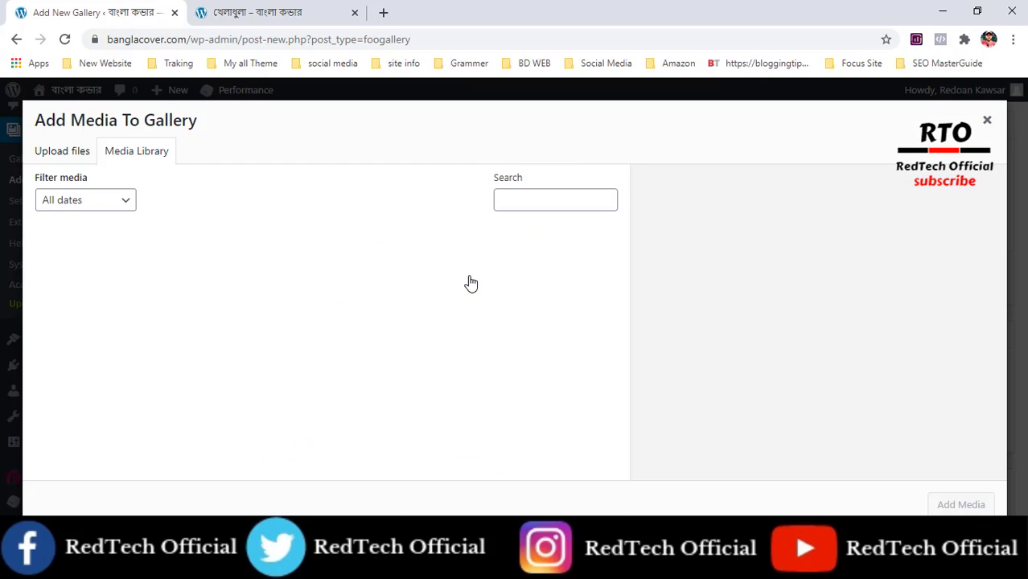
click(112, 284)
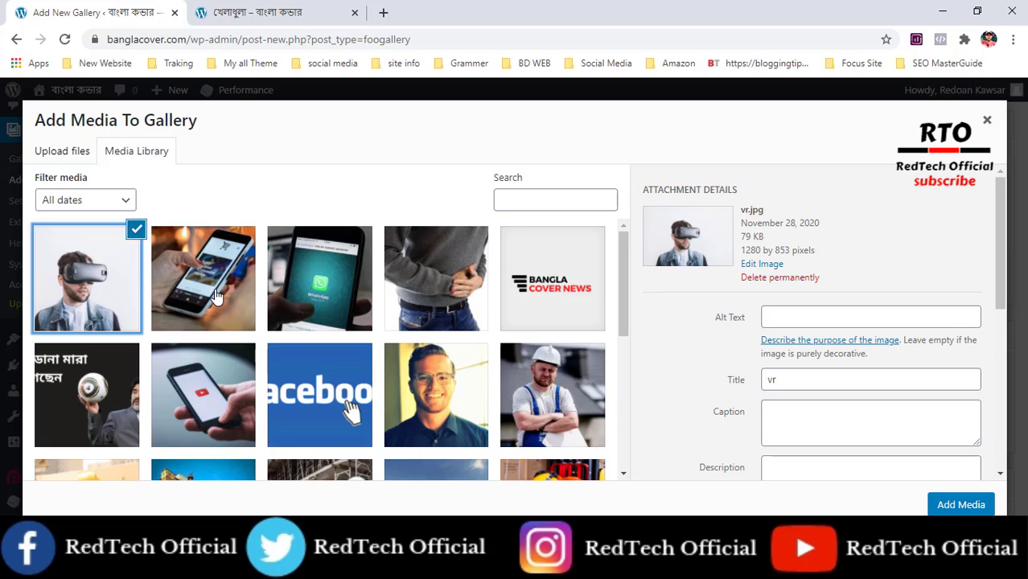
click(212, 291)
click(353, 291)
click(454, 291)
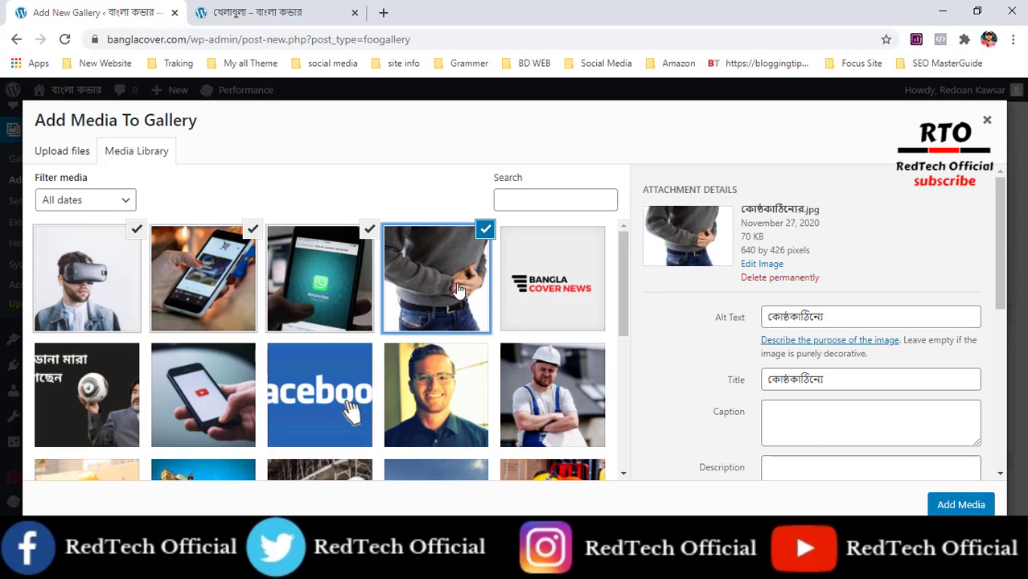
click(350, 411)
scroll(347, 409, down, 1)
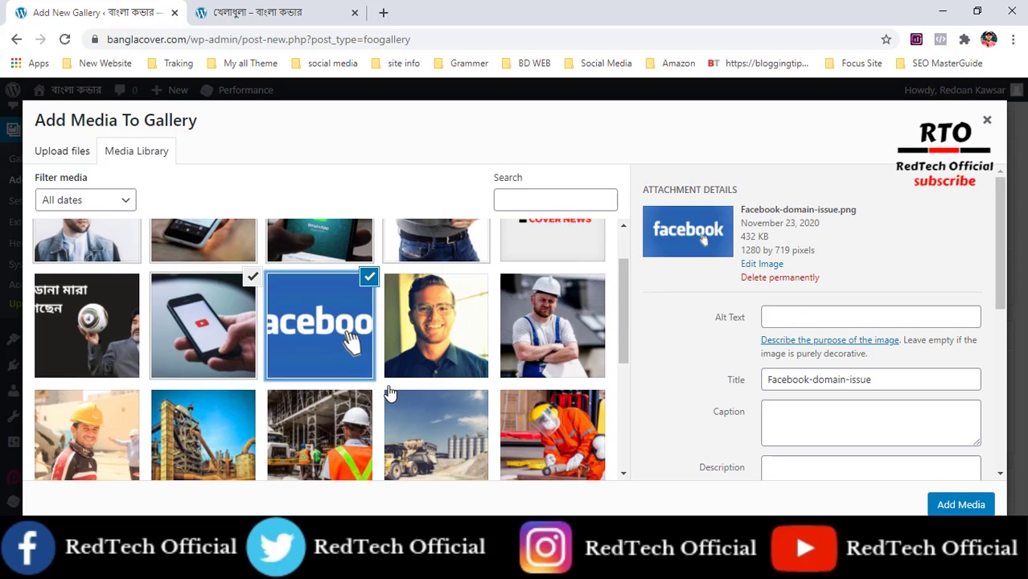
scroll(390, 378, up, 1)
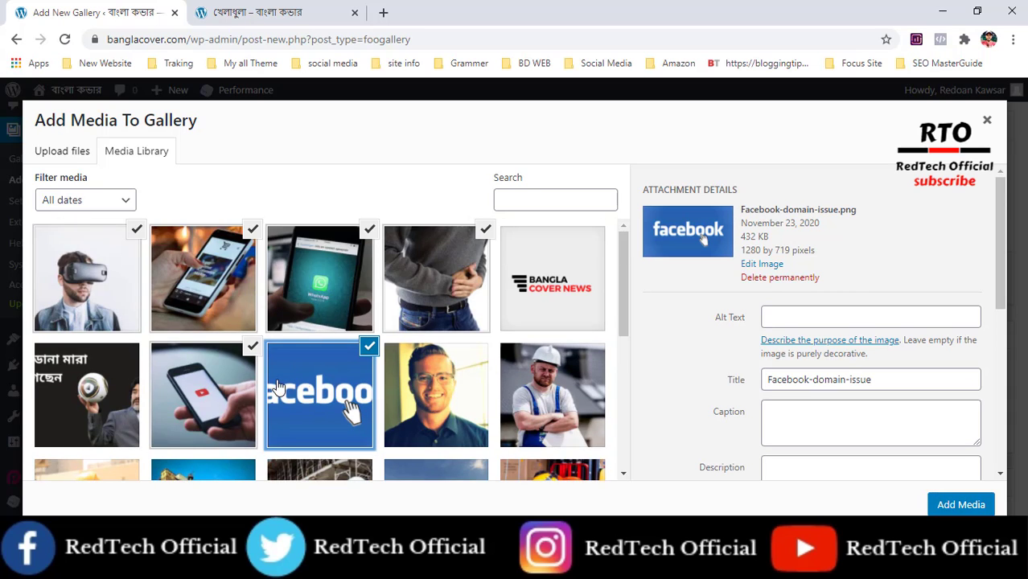
scroll(304, 373, down, 1)
scroll(305, 370, down, 5)
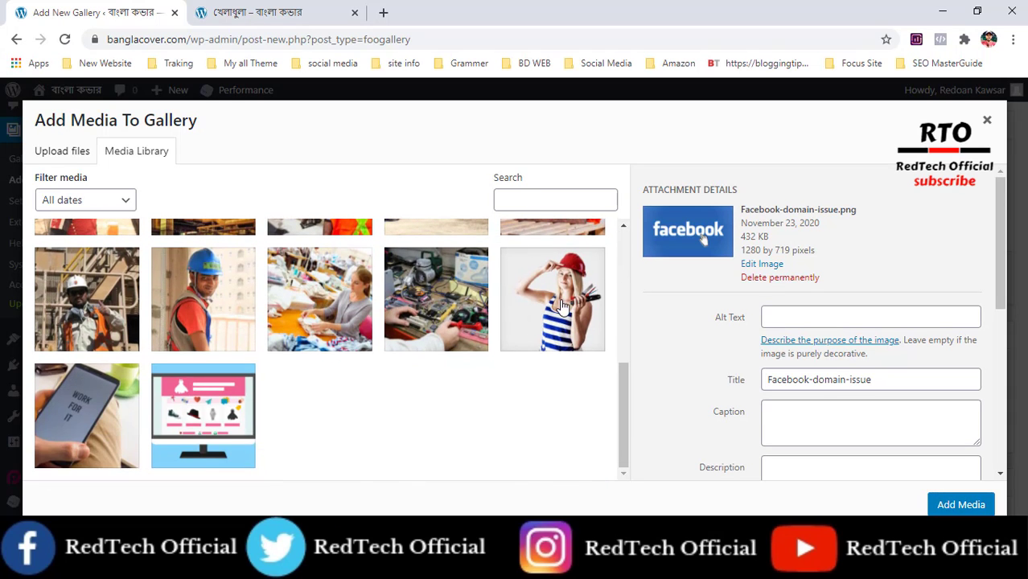
click(564, 304)
scroll(531, 388, up, 5)
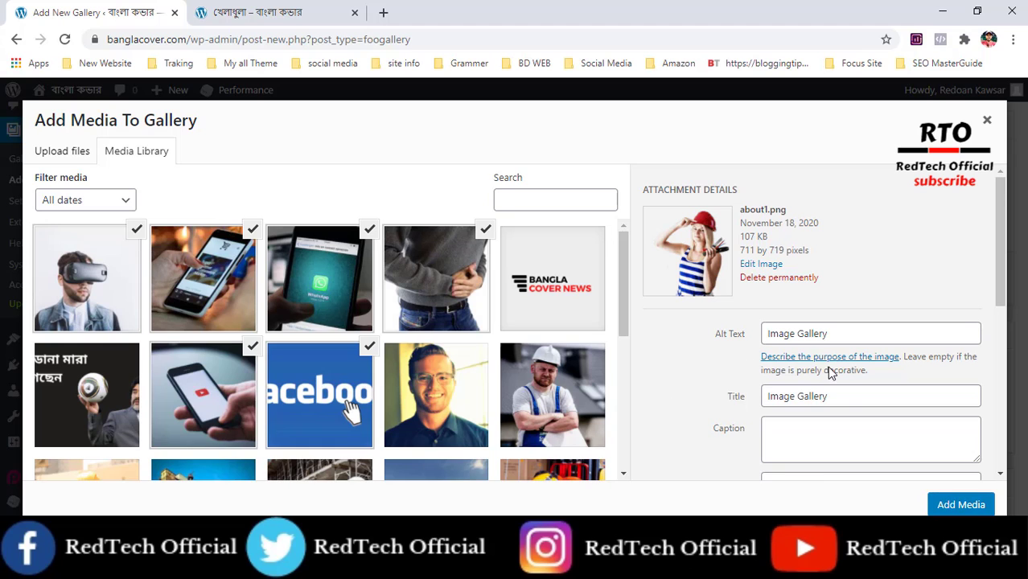
click(949, 505)
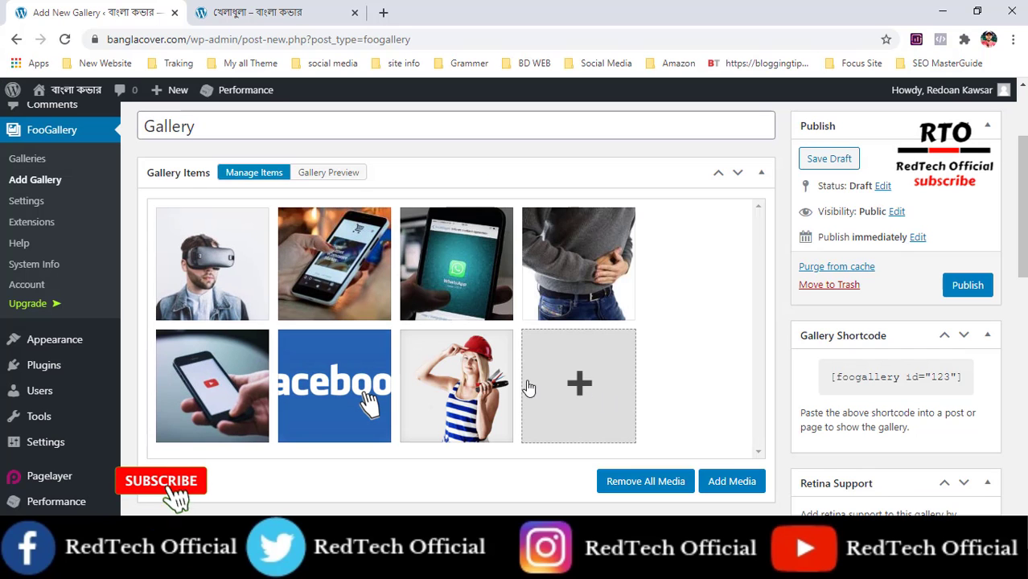
Preview the gallery and remove the image of the man holding his stomach from its items
scroll(434, 346, up, 1)
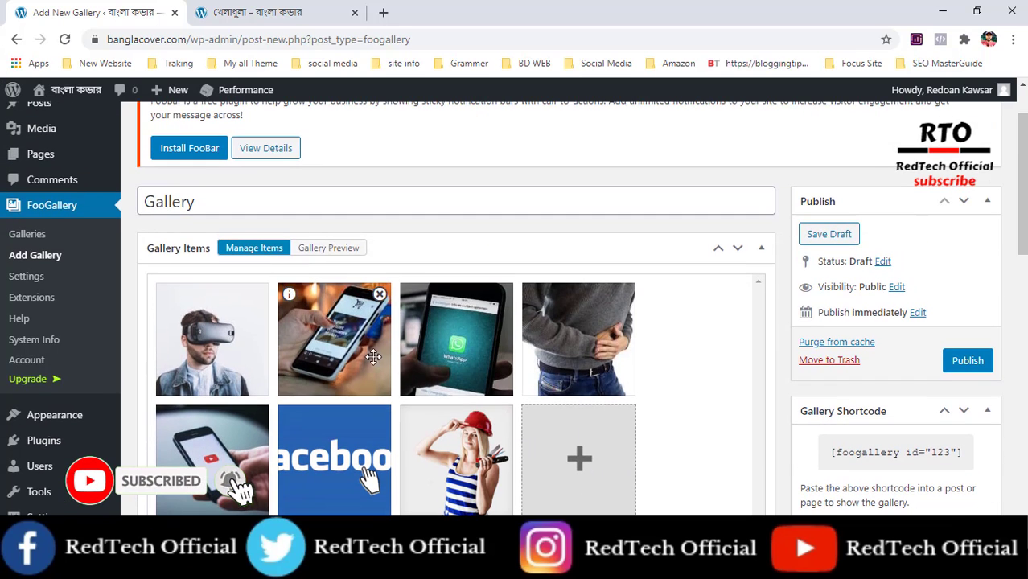
click(329, 251)
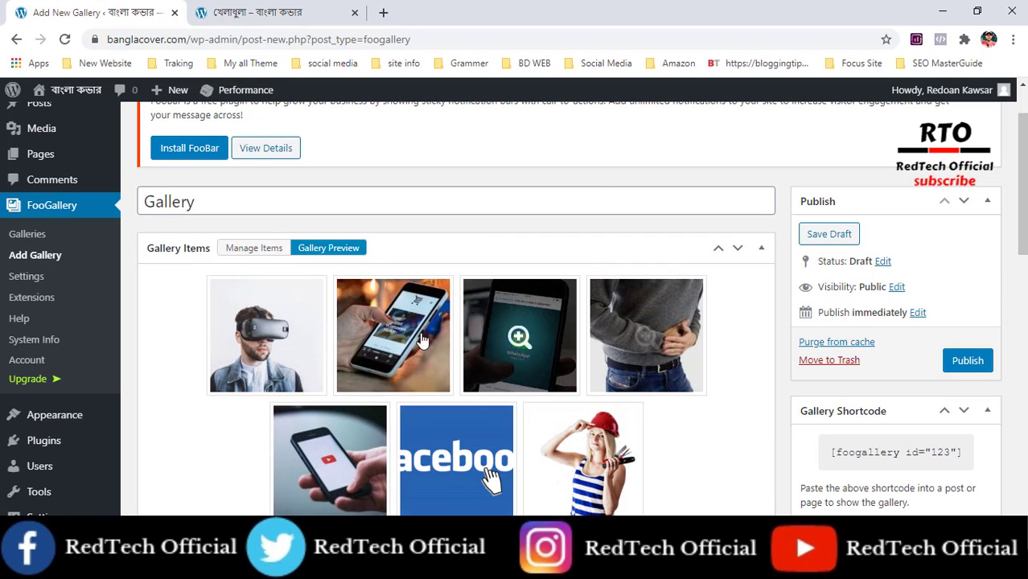
click(261, 250)
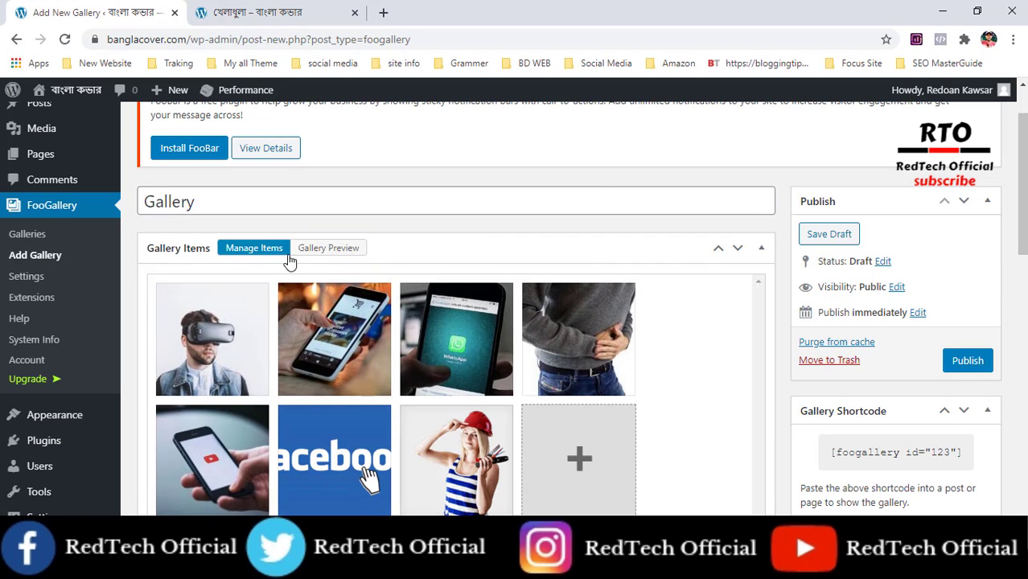
click(624, 294)
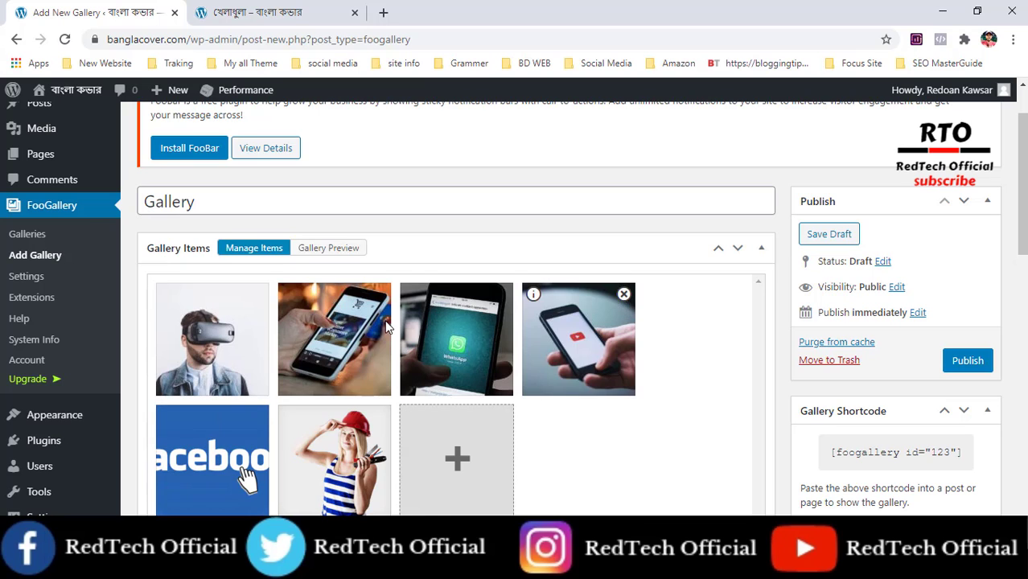
Preview the gallery again and examine how the remaining thumbnails are laid out
click(332, 249)
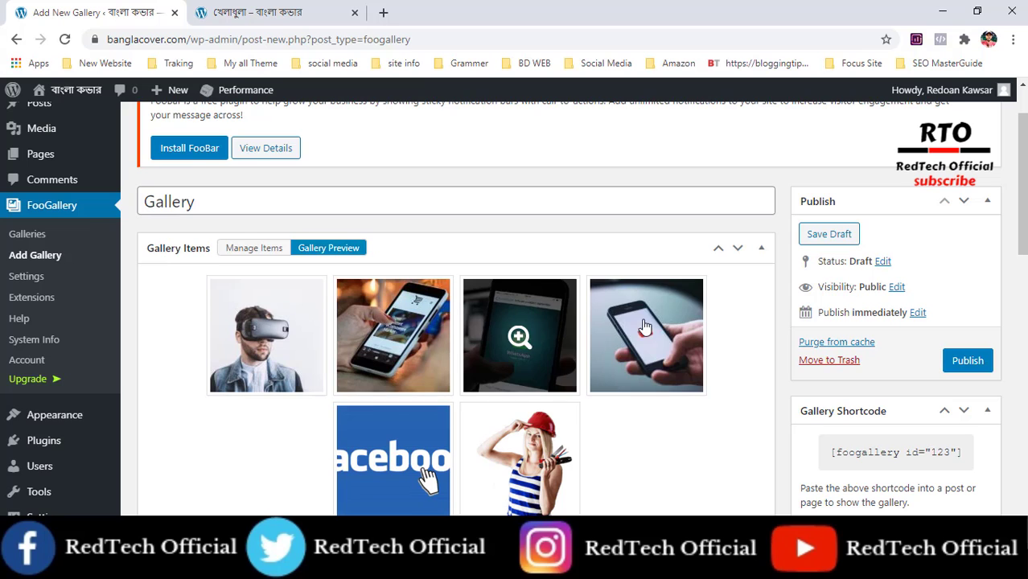
scroll(457, 439, down, 1)
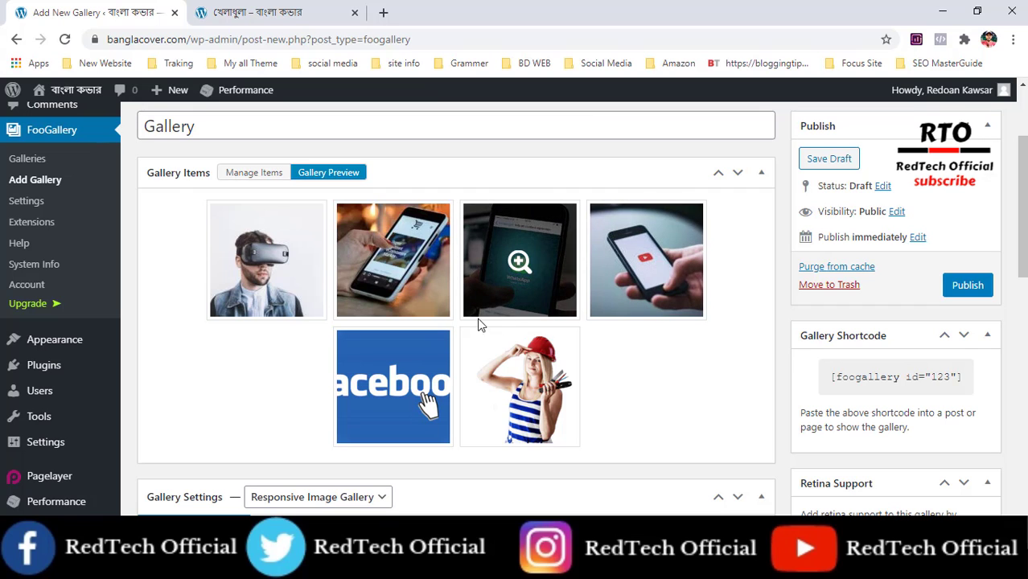
scroll(598, 410, down, 1)
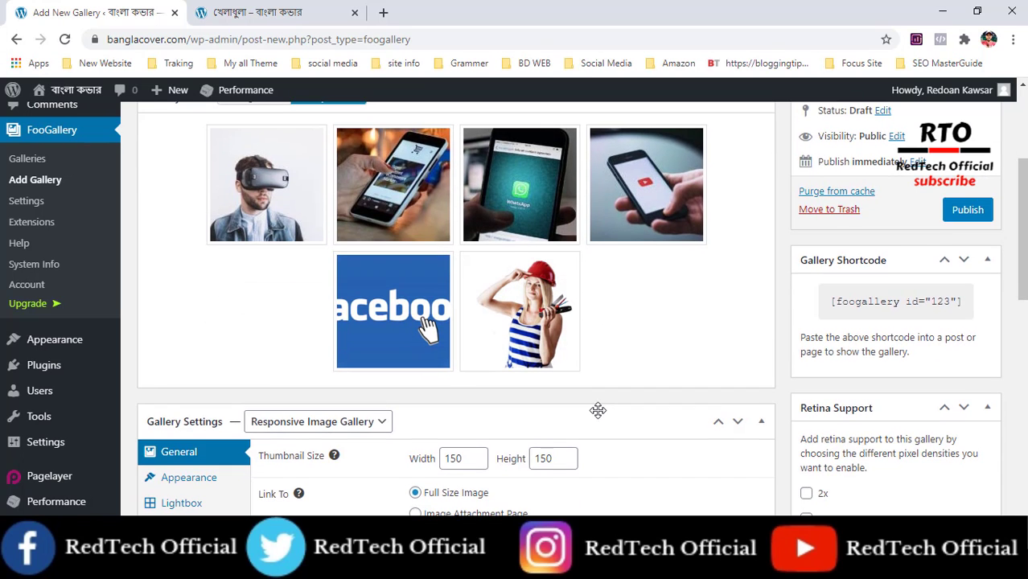
scroll(555, 388, up, 1)
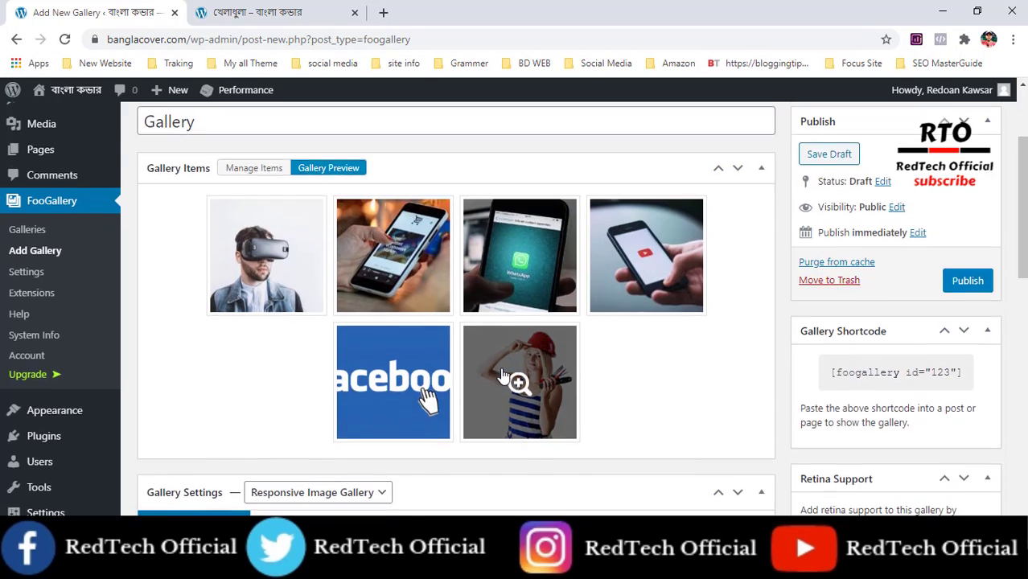
scroll(507, 375, down, 2)
scroll(501, 371, up, 1)
scroll(507, 382, up, 1)
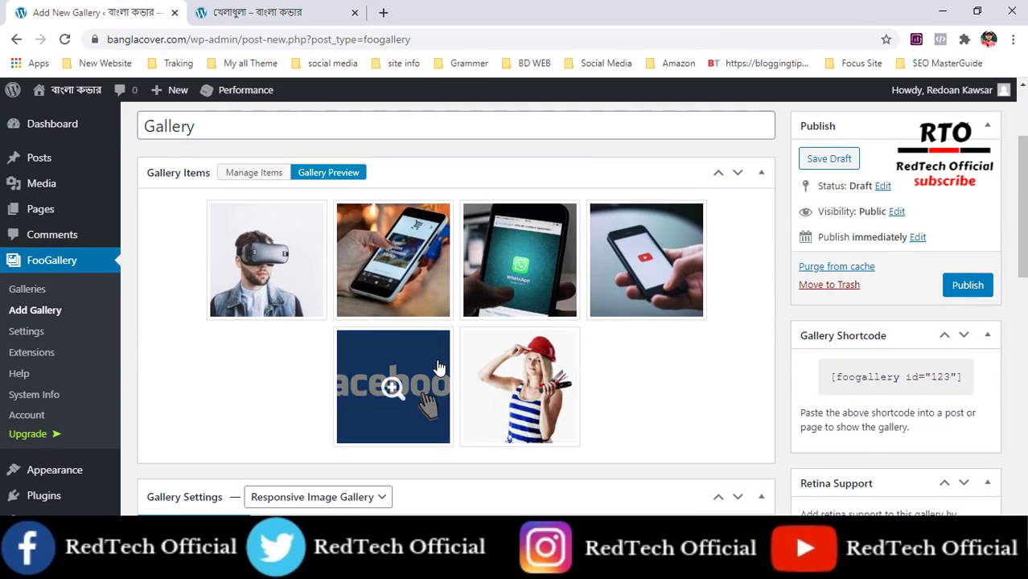
Set the thumbnail size to width 210 and height 210, and check the result in the gallery preview
scroll(434, 402, down, 1)
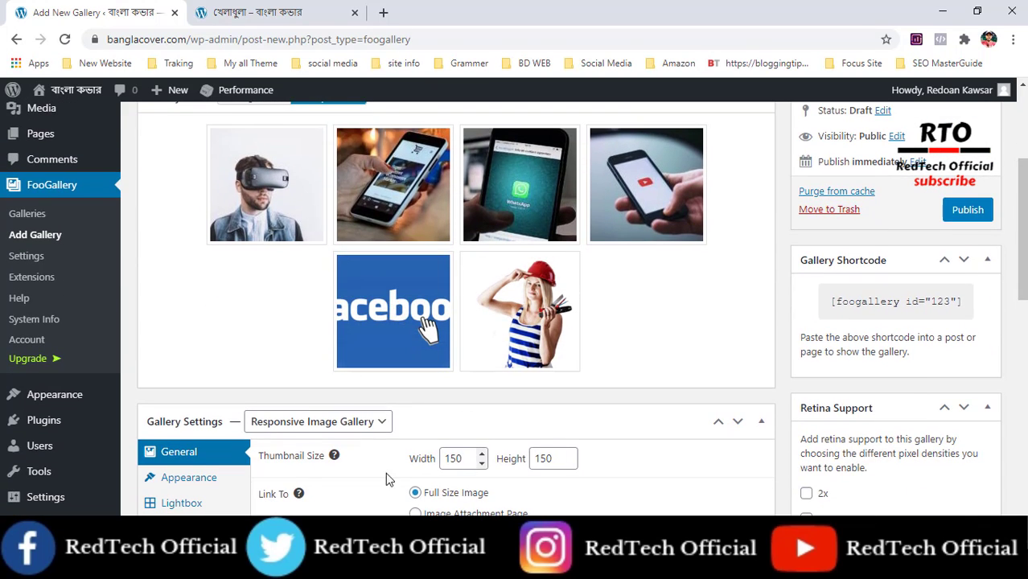
scroll(335, 349, down, 1)
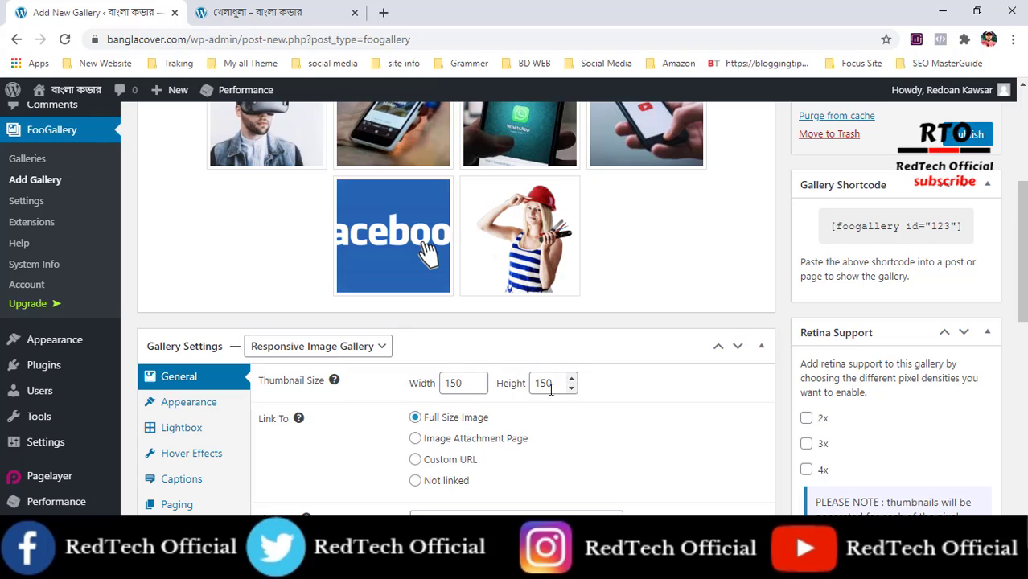
drag(462, 379, 446, 379)
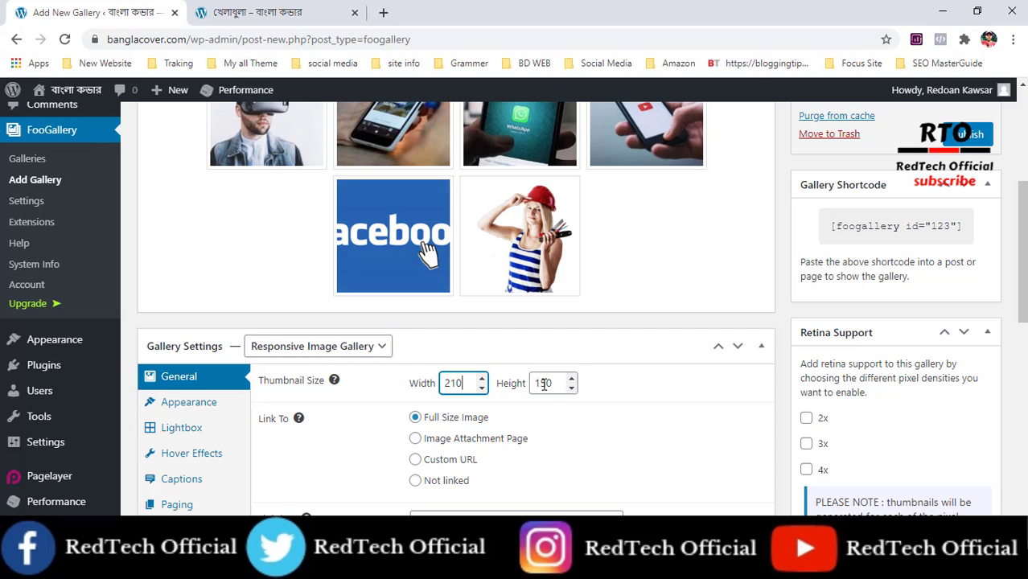
drag(544, 385, 532, 383)
key(BackSpace)
text(210)
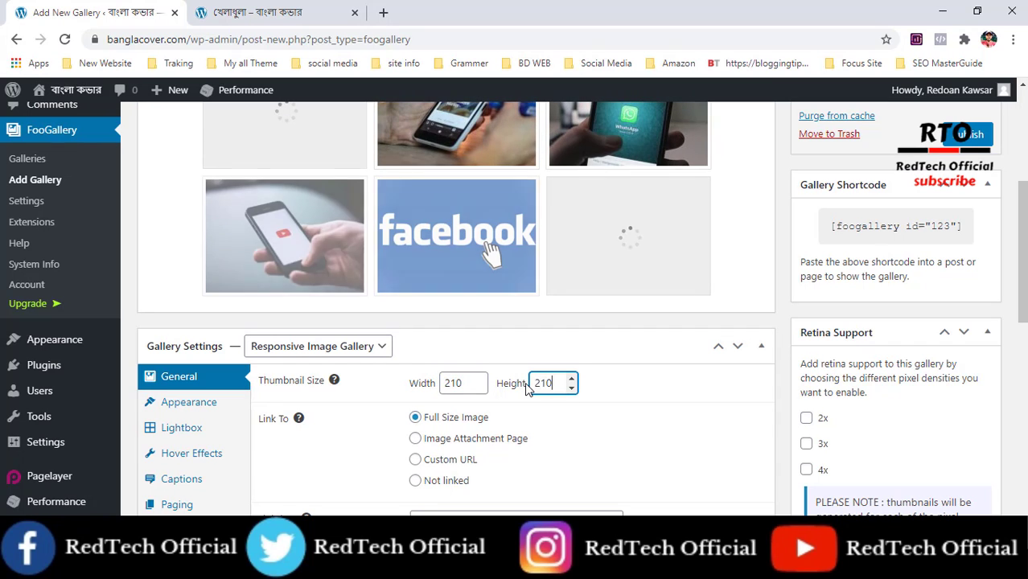
scroll(633, 395, up, 1)
scroll(552, 369, up, 1)
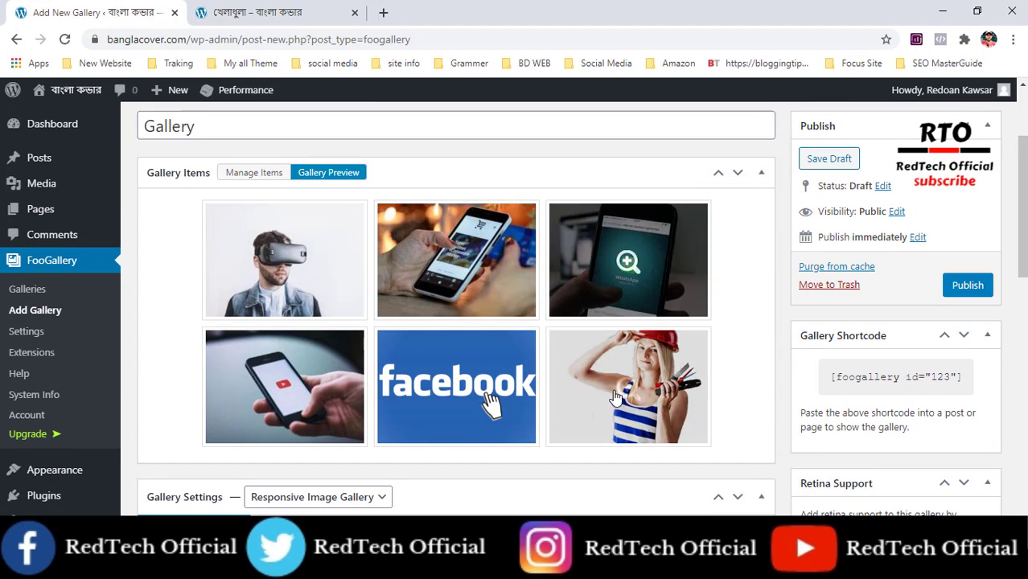
scroll(281, 265, down, 1)
scroll(491, 354, up, 2)
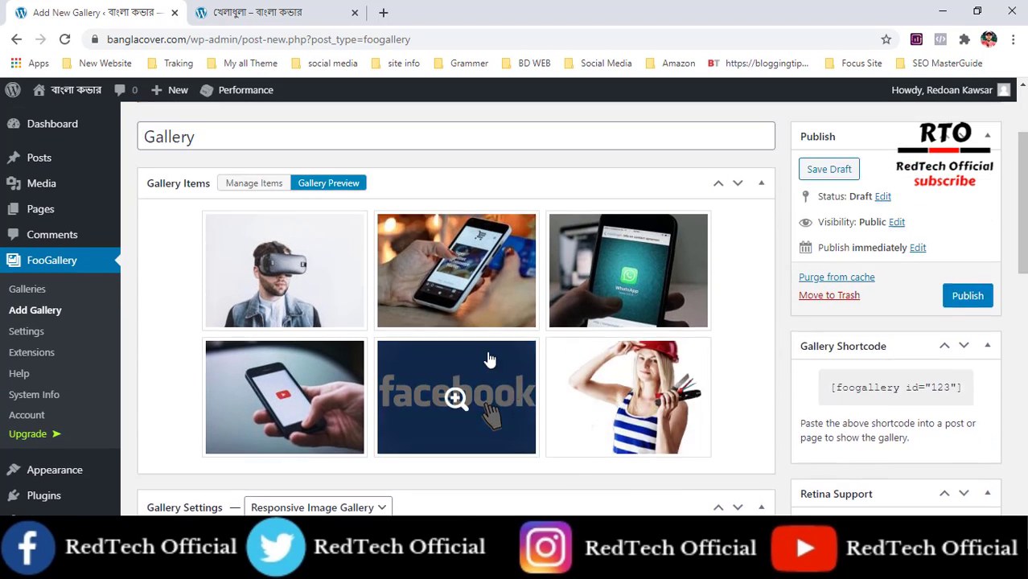
scroll(515, 338, down, 2)
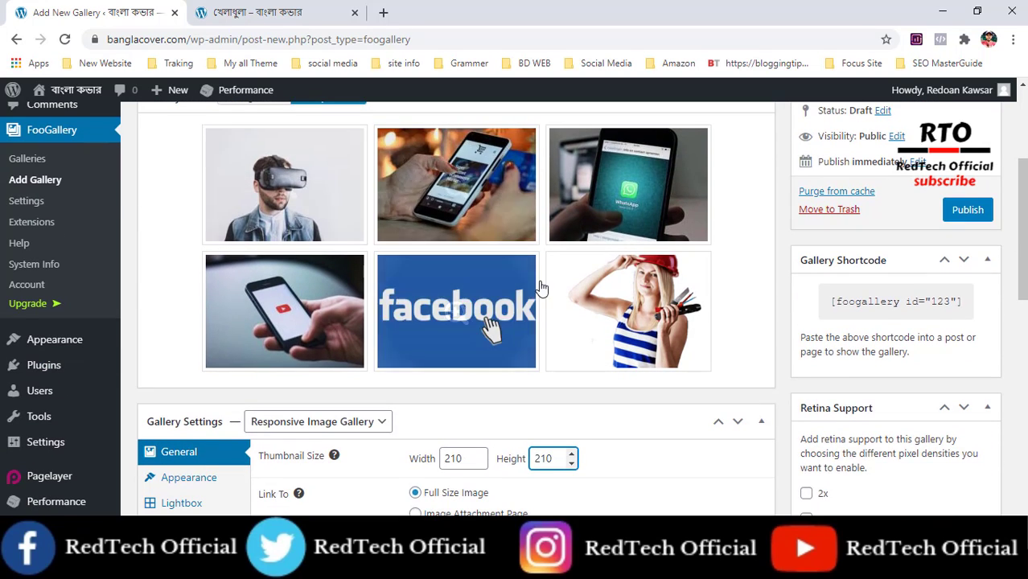
Try linking the gallery images to the Image Attachment Page, and set the link target back to Full Size Image
scroll(535, 354, down, 1)
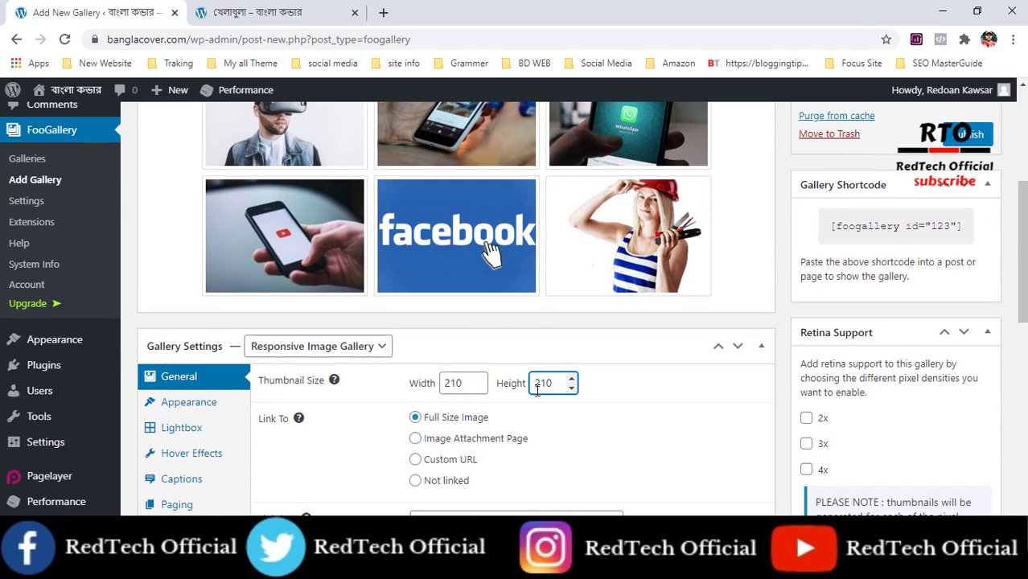
click(415, 440)
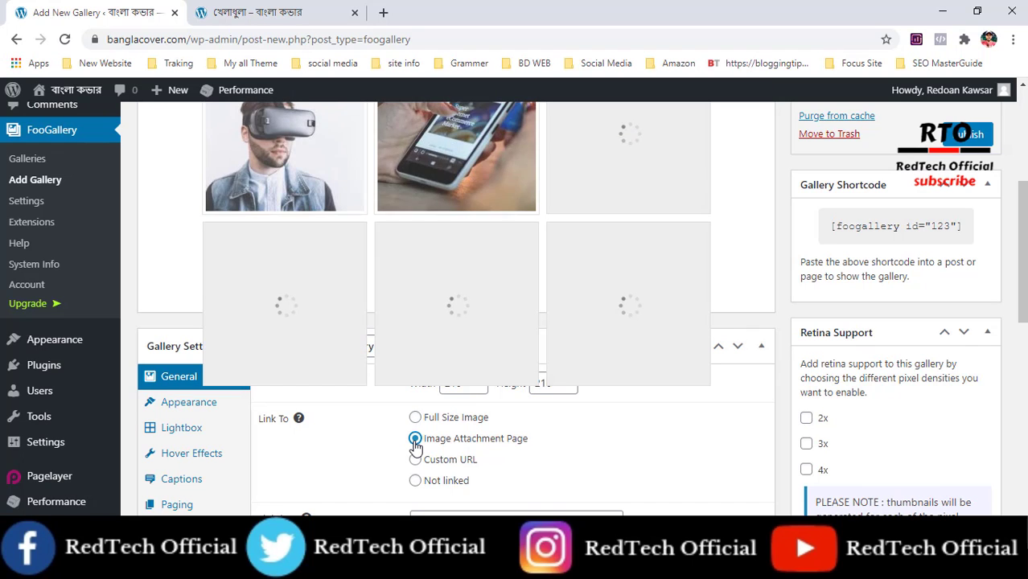
scroll(483, 467, down, 2)
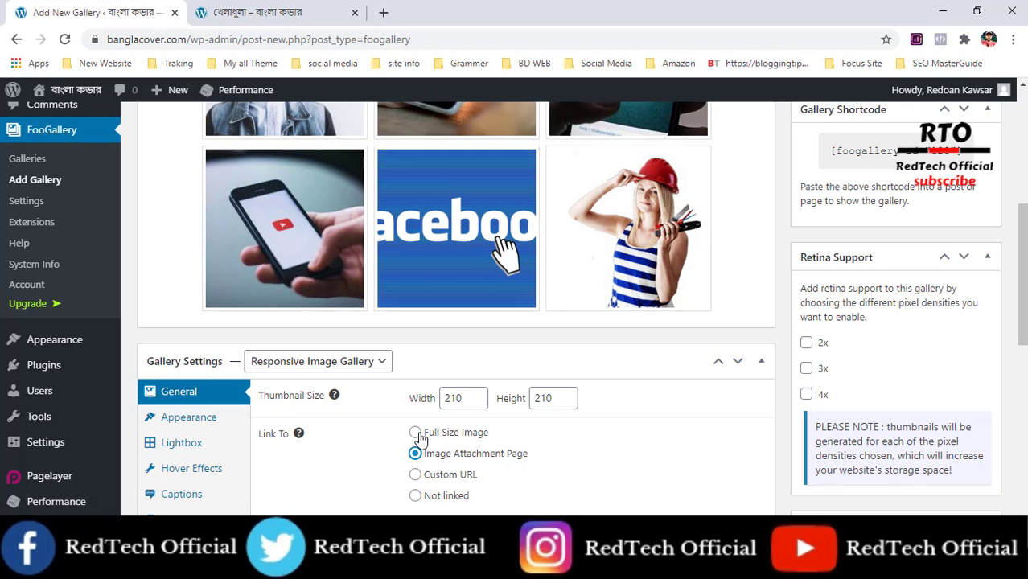
scroll(621, 424, down, 2)
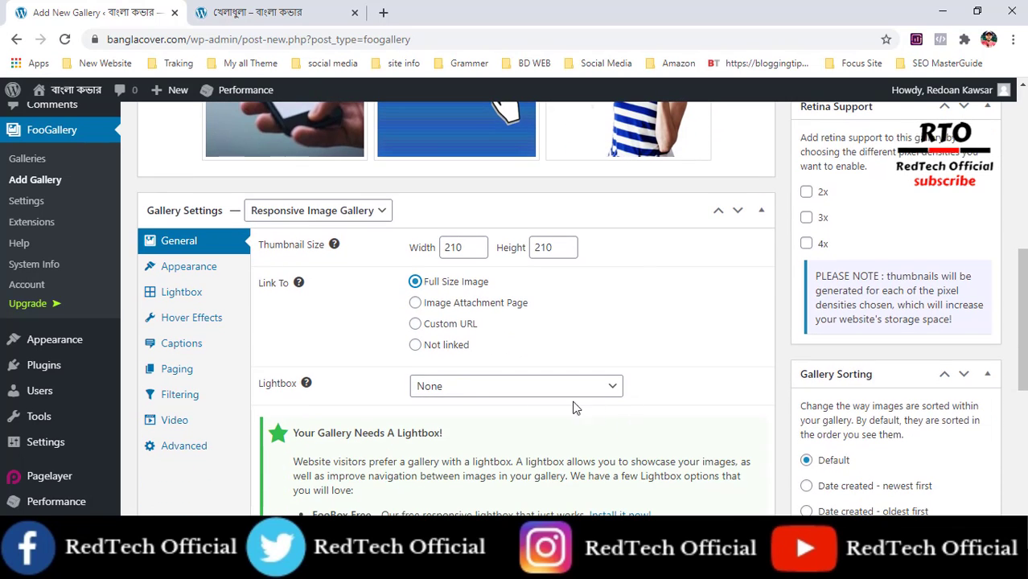
Examine the available lightbox choices and the spacing and alignment options in the general gallery settings
click(456, 390)
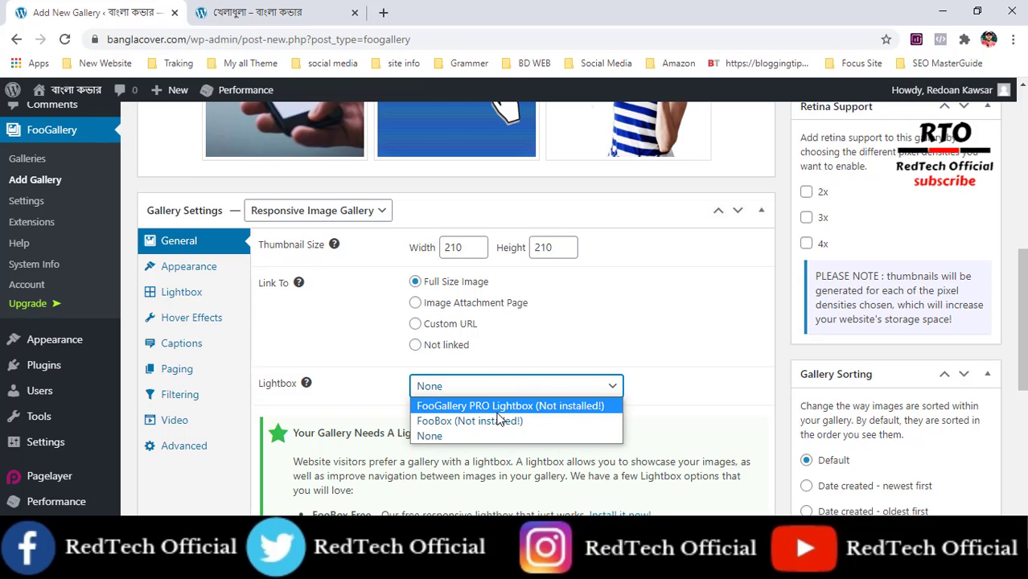
click(354, 369)
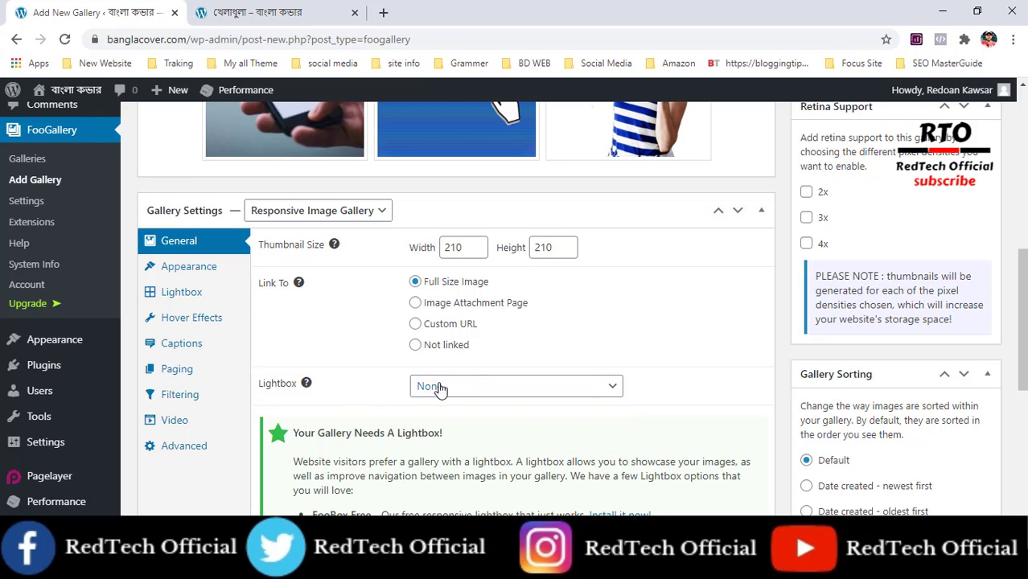
scroll(478, 403, down, 4)
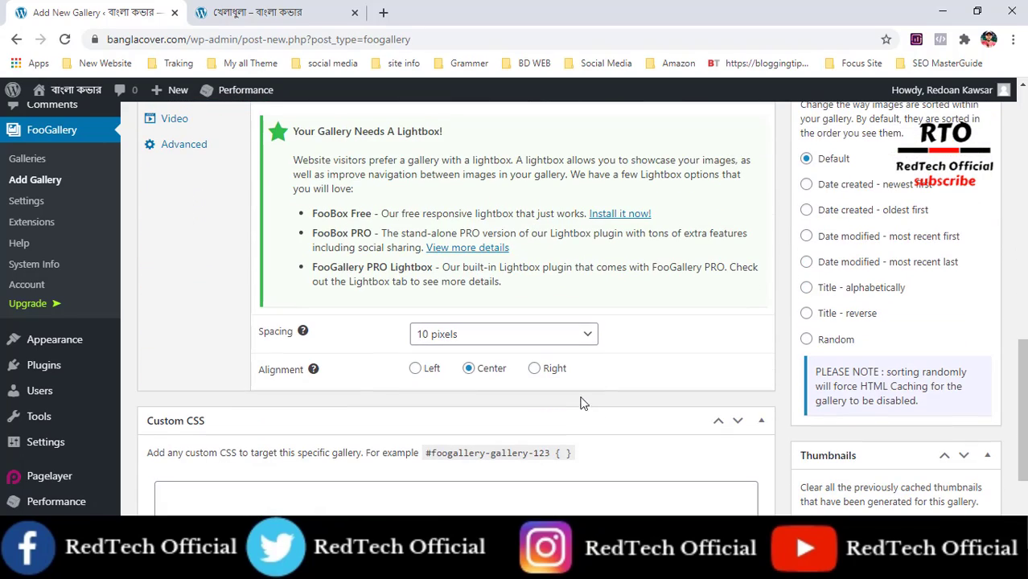
scroll(496, 353, up, 8)
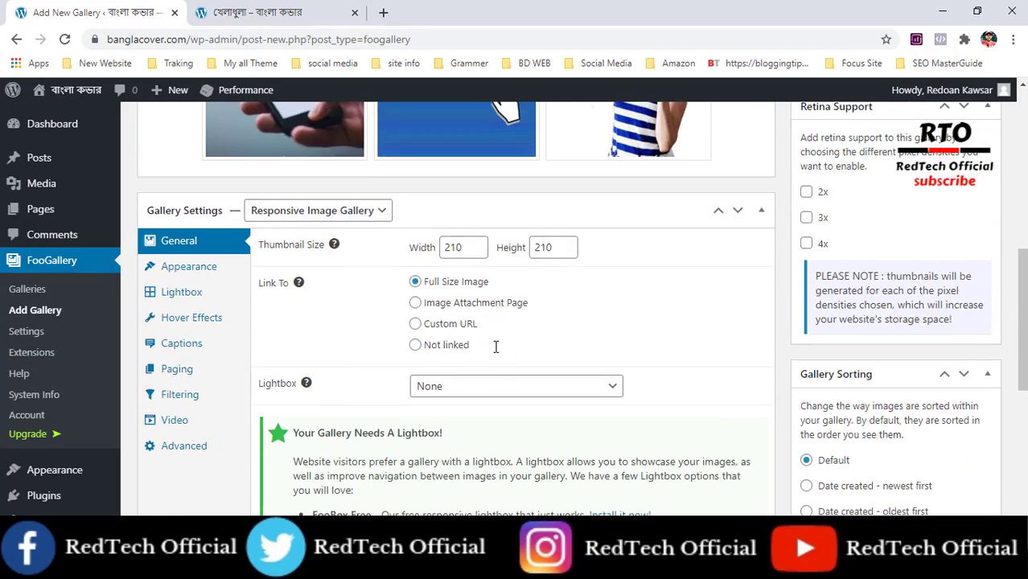
scroll(501, 403, down, 6)
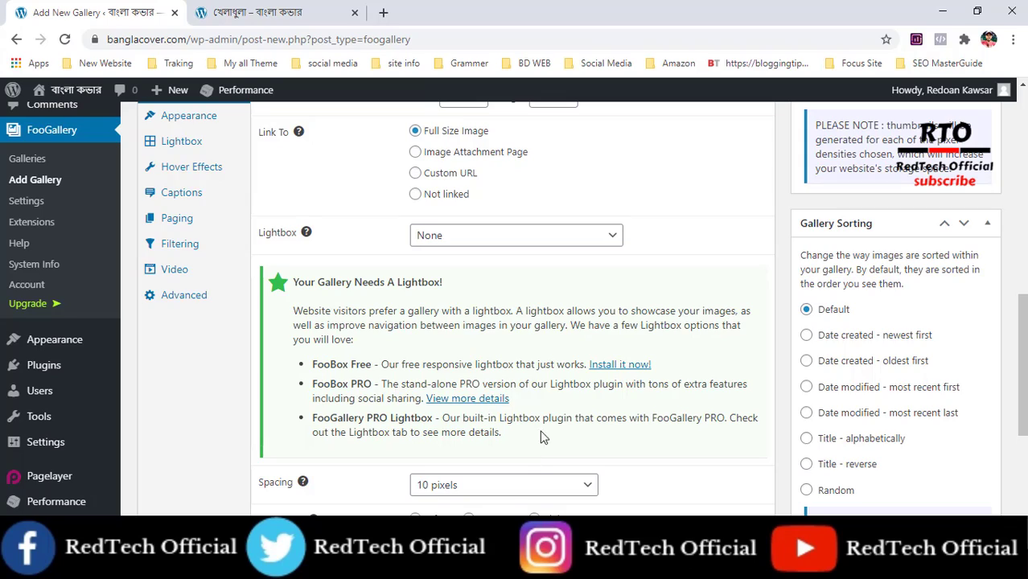
Compare the gallery preview with the general spacing and alignment settings, and review the appearance options including the theme's help text
scroll(540, 436, up, 7)
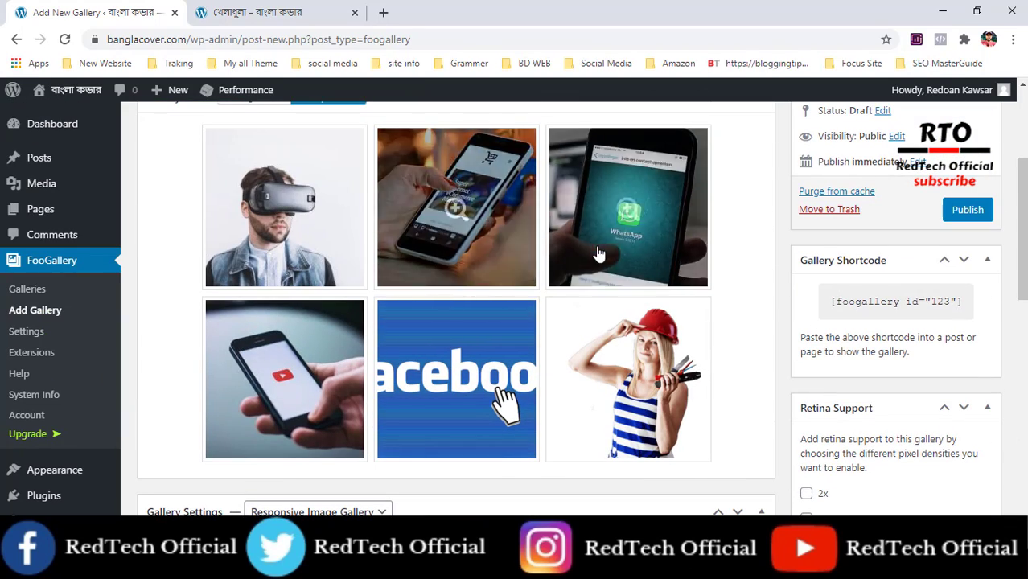
scroll(598, 254, down, 10)
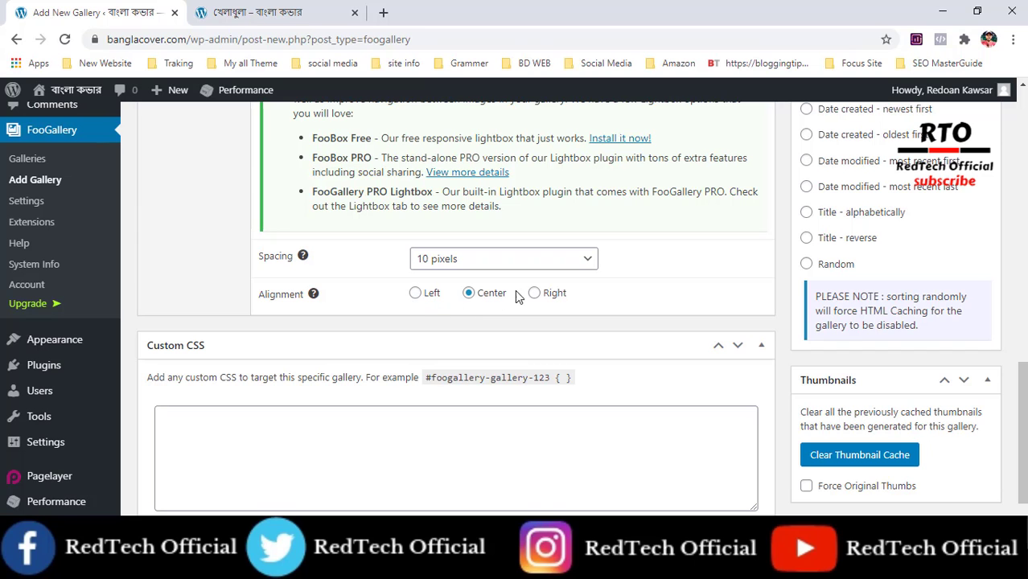
scroll(493, 335, up, 10)
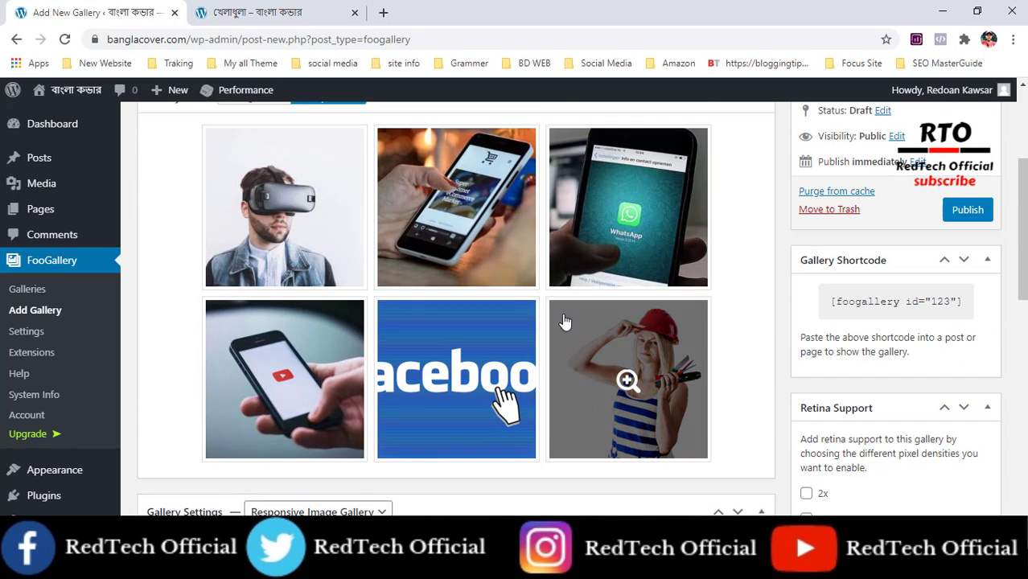
scroll(454, 342, down, 4)
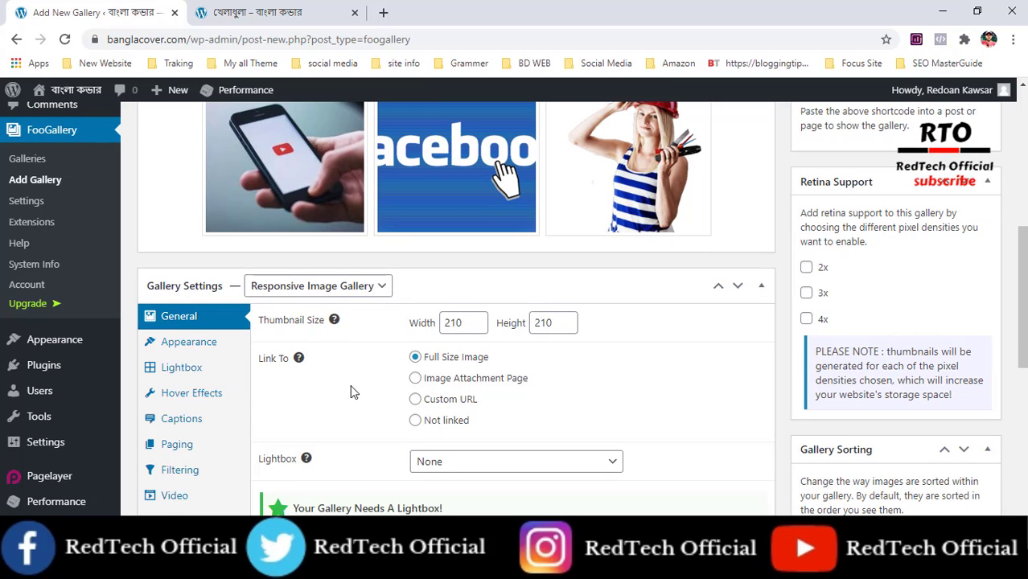
click(207, 350)
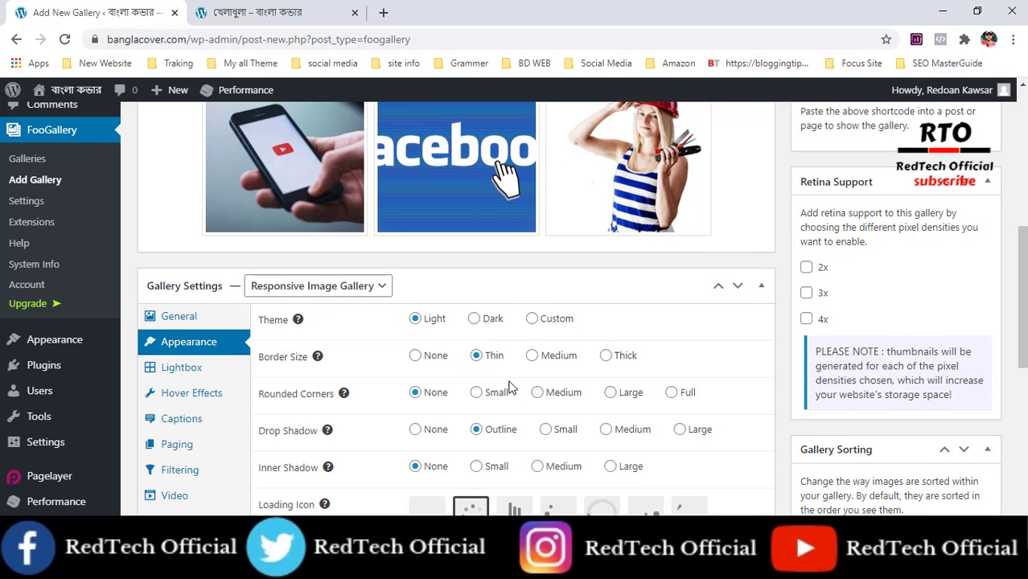
scroll(509, 387, up, 4)
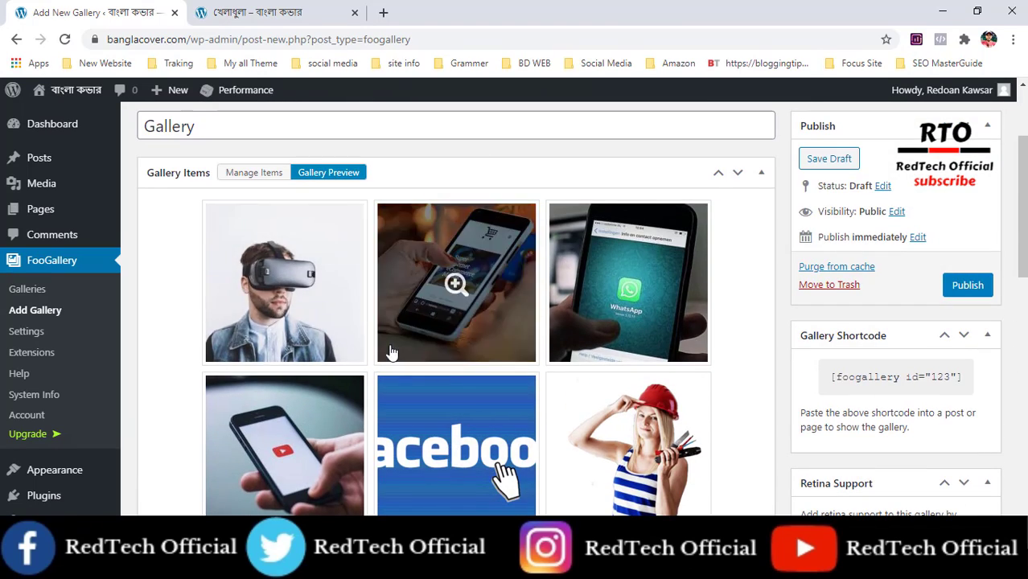
scroll(392, 353, down, 4)
mouse_move(295, 172)
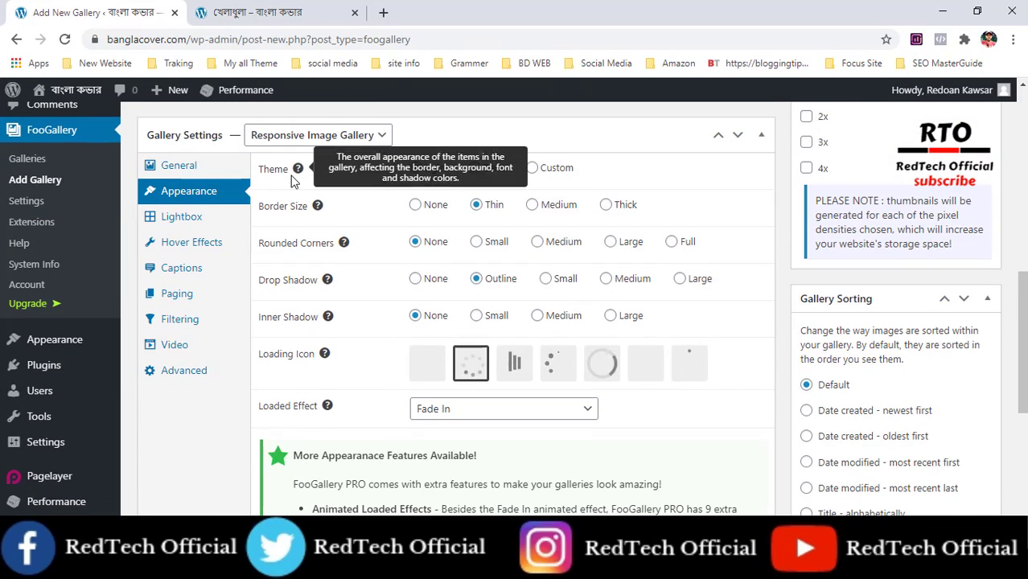
Try the Dark gallery theme in the preview, and set the theme back to Light
scroll(521, 382, up, 3)
click(481, 396)
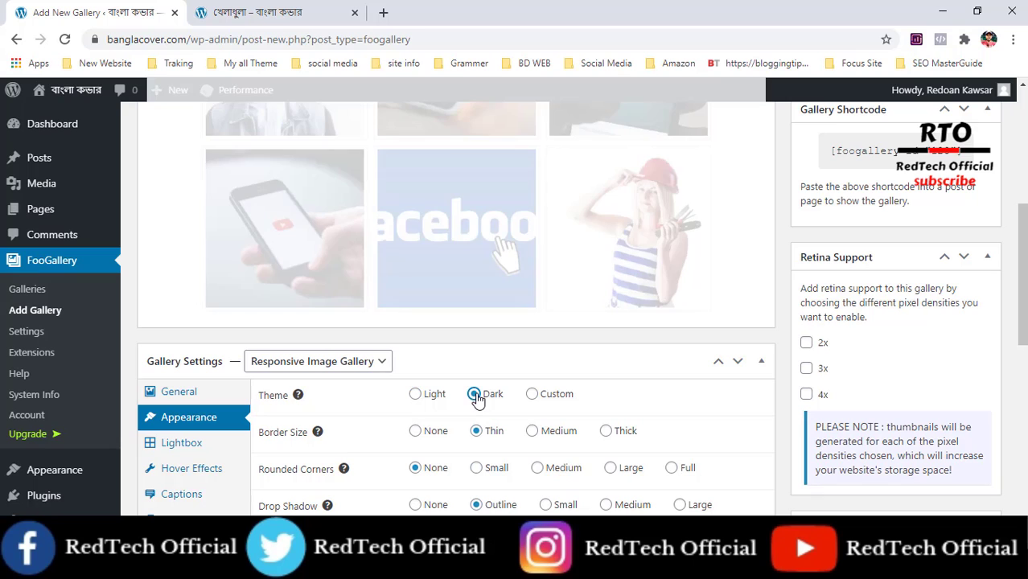
scroll(582, 257, up, 2)
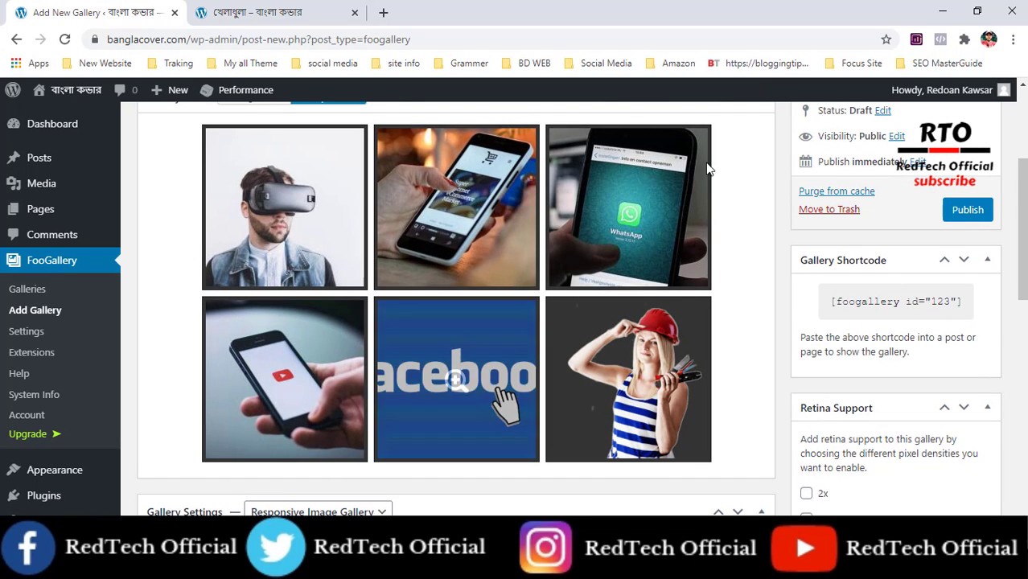
scroll(580, 403, down, 2)
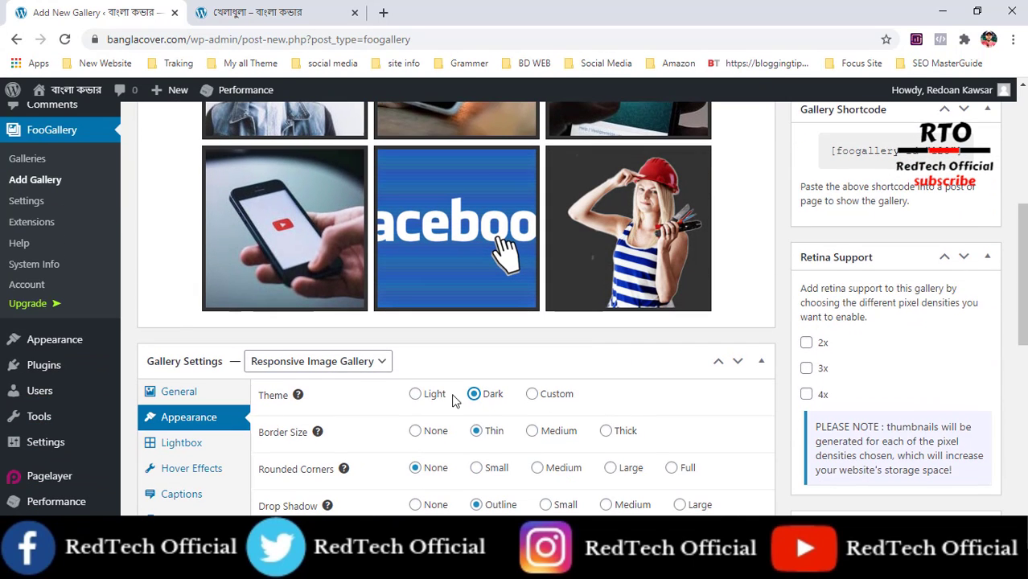
click(415, 395)
scroll(515, 386, up, 2)
scroll(441, 277, down, 1)
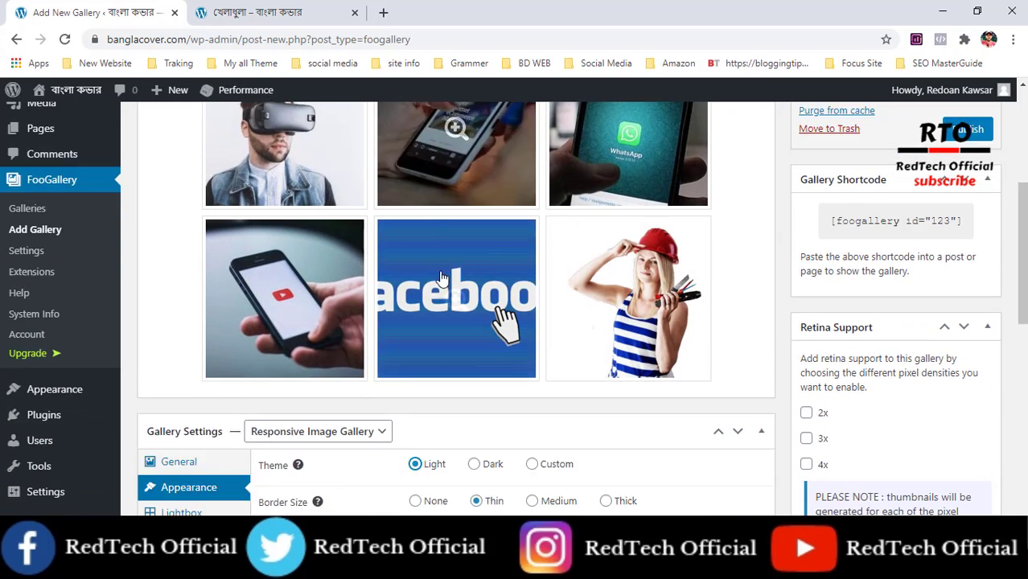
Try the Medium and None border sizes on the thumbnails, and set the border size back to Thin
scroll(441, 277, down, 3)
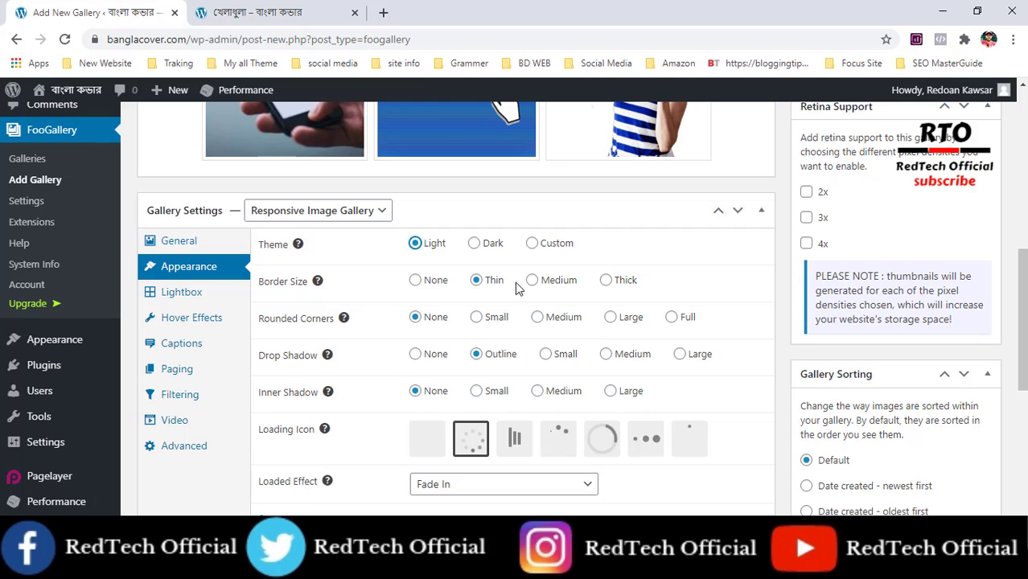
click(532, 281)
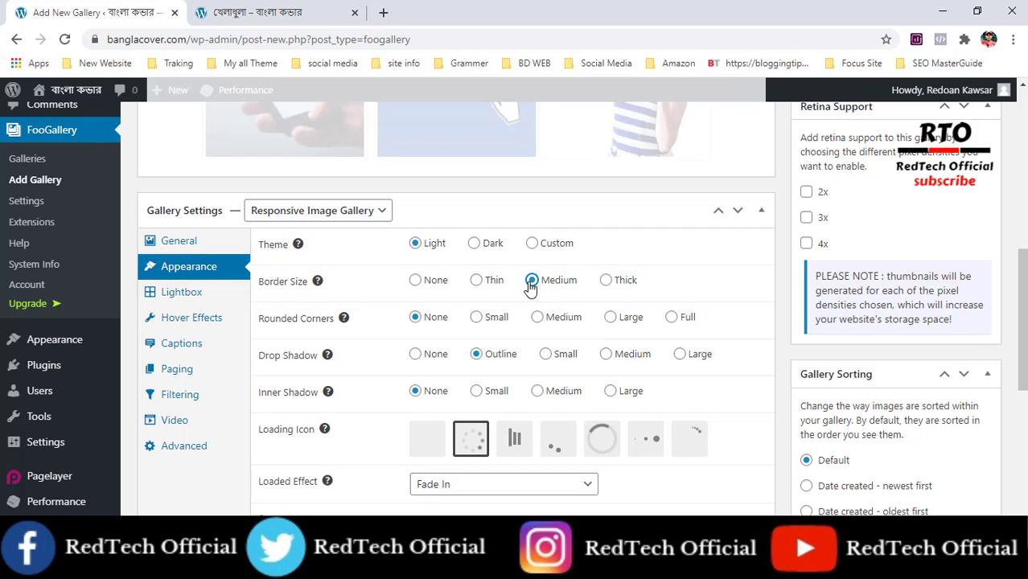
scroll(531, 282, up, 1)
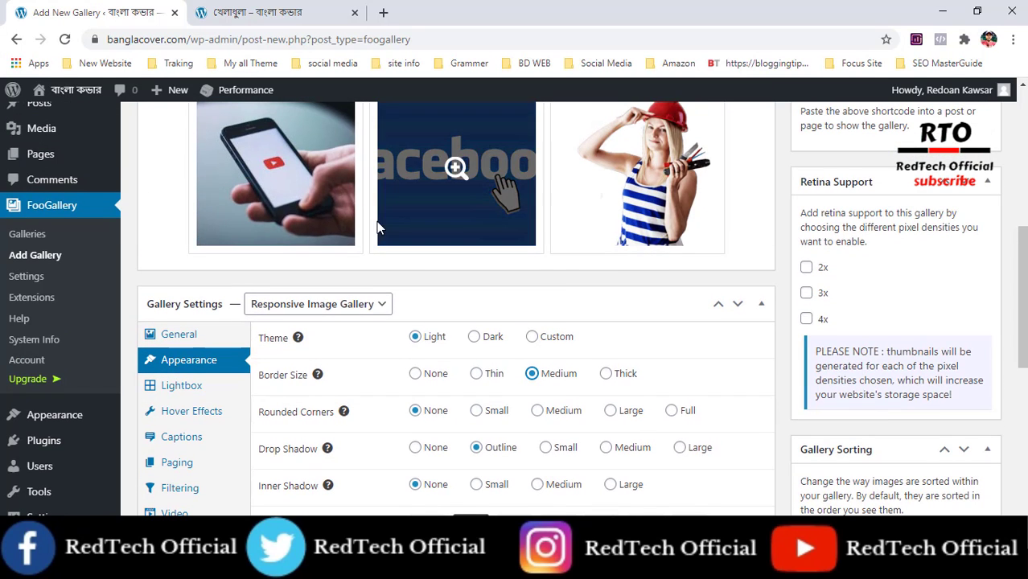
click(476, 379)
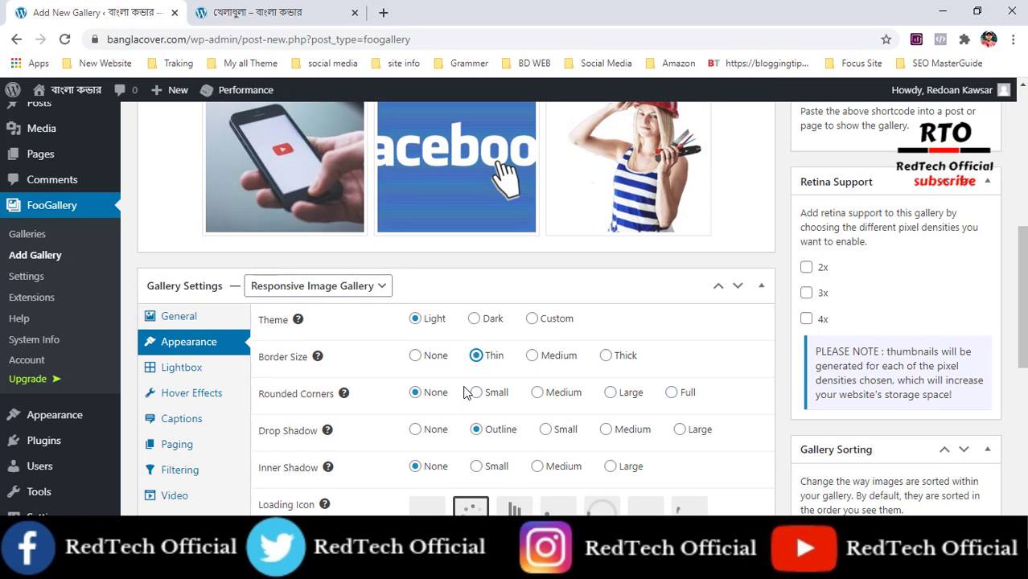
click(413, 359)
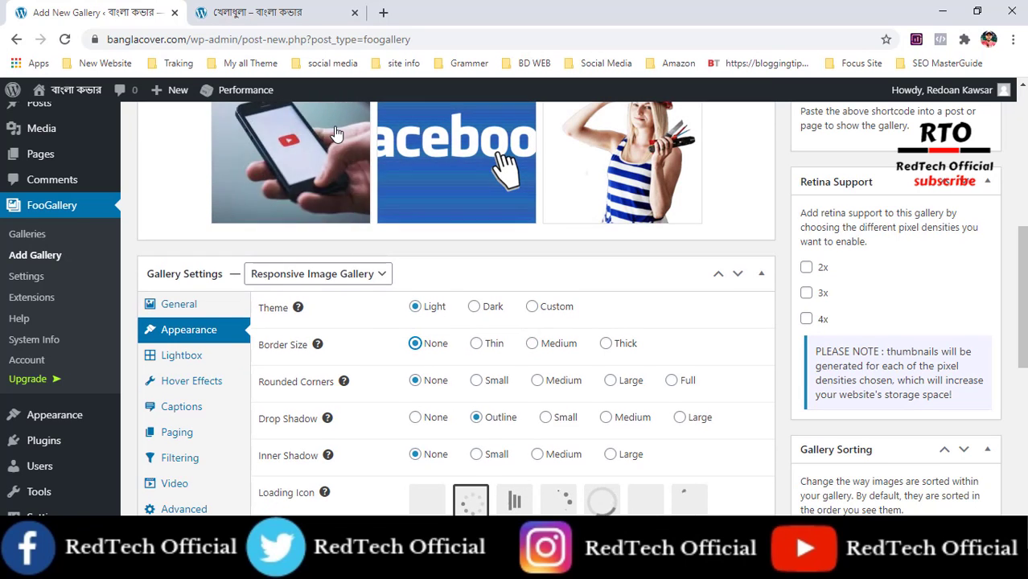
click(475, 348)
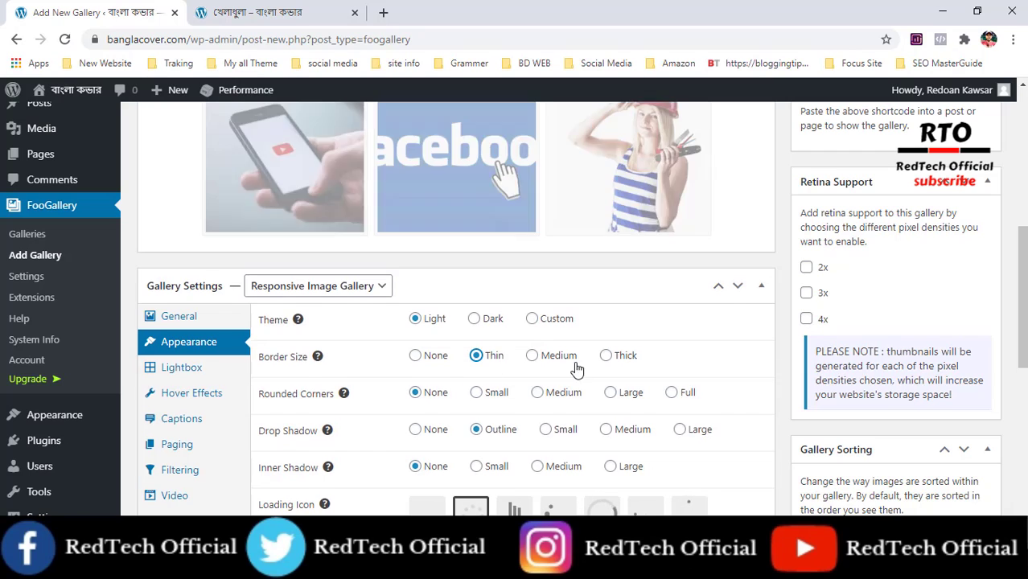
Set the gallery's loading icon to Bars and check the gallery preview
scroll(497, 359, down, 1)
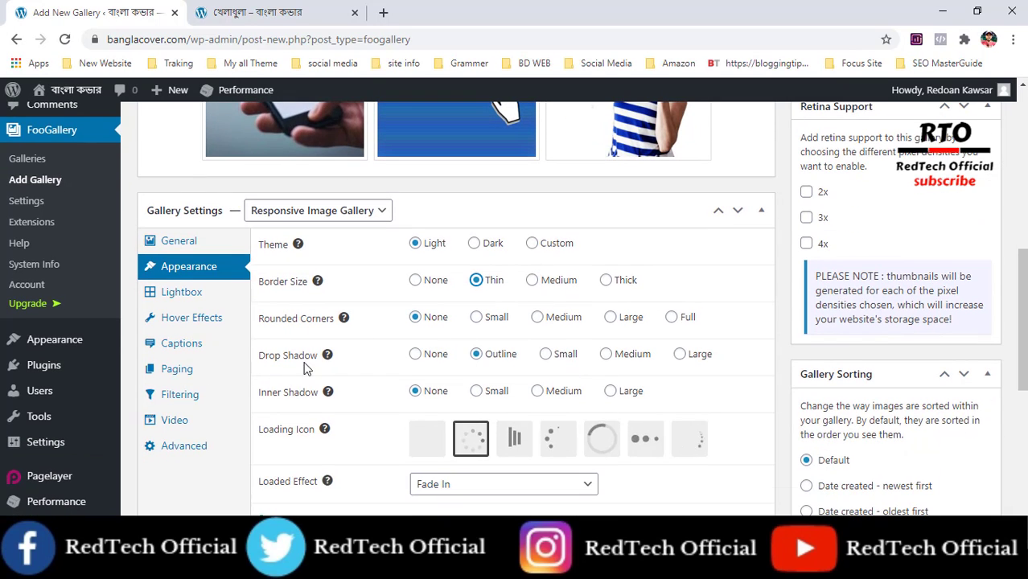
scroll(289, 418, down, 2)
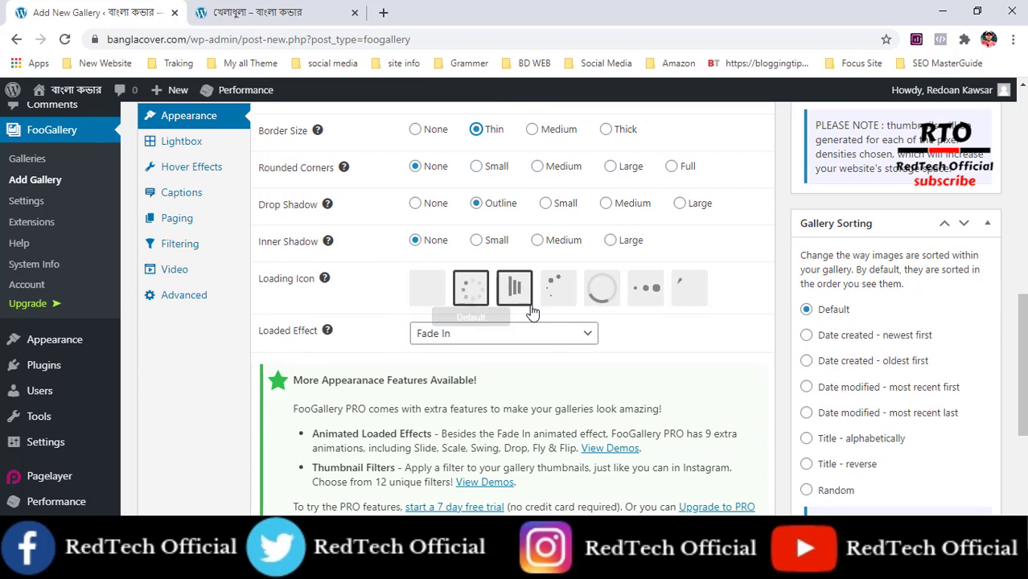
click(507, 294)
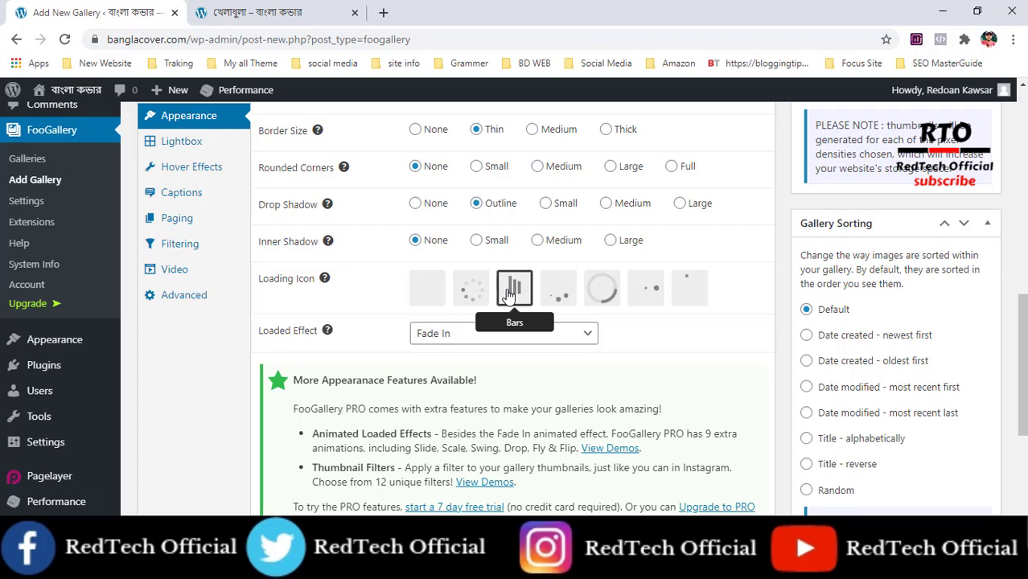
scroll(501, 248, up, 7)
scroll(583, 340, down, 8)
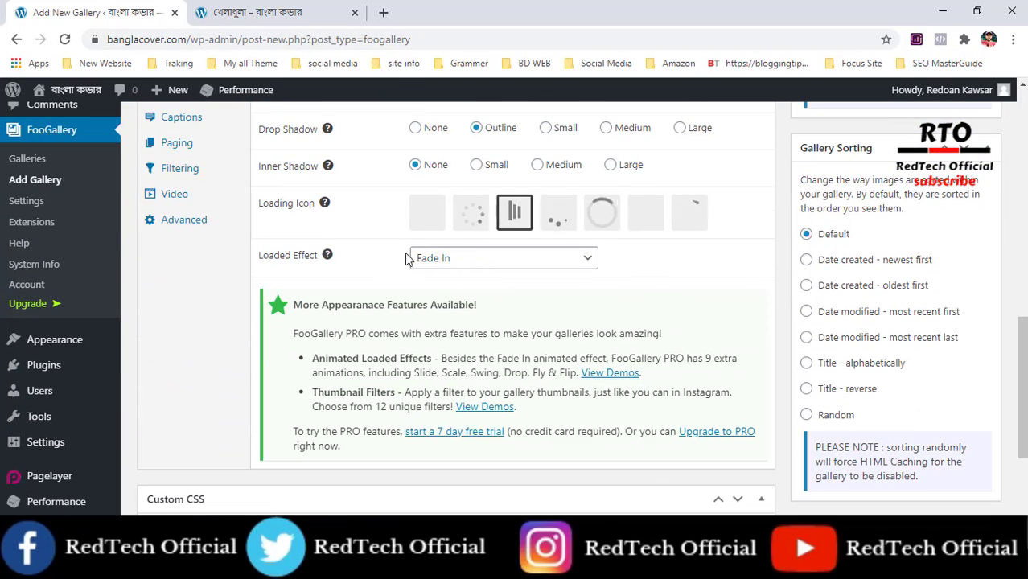
Examine the gallery's Lightbox, Hover Effects, Captions and Paging settings
scroll(406, 257, up, 5)
click(175, 221)
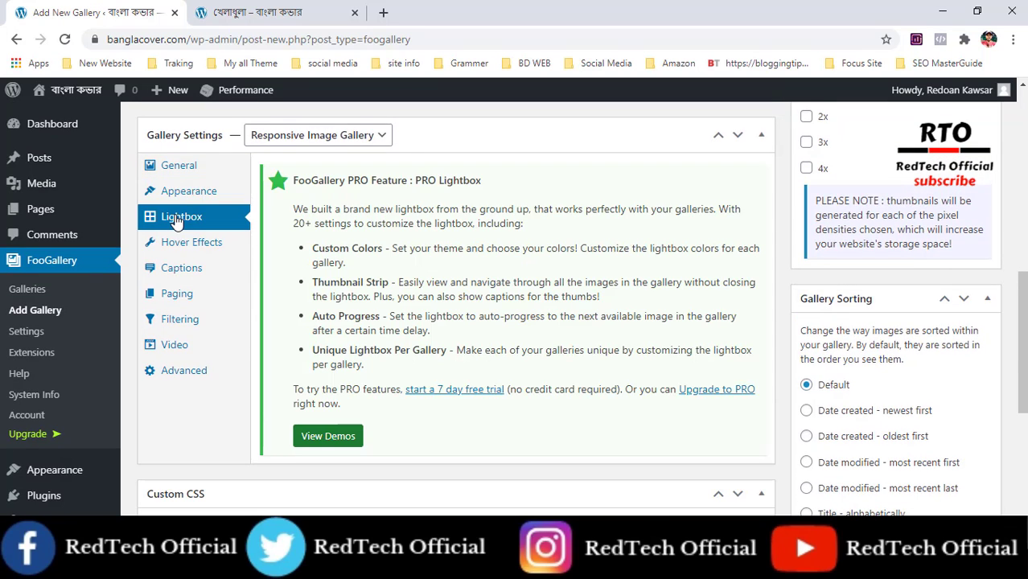
scroll(587, 313, down, 3)
scroll(528, 328, up, 3)
click(202, 251)
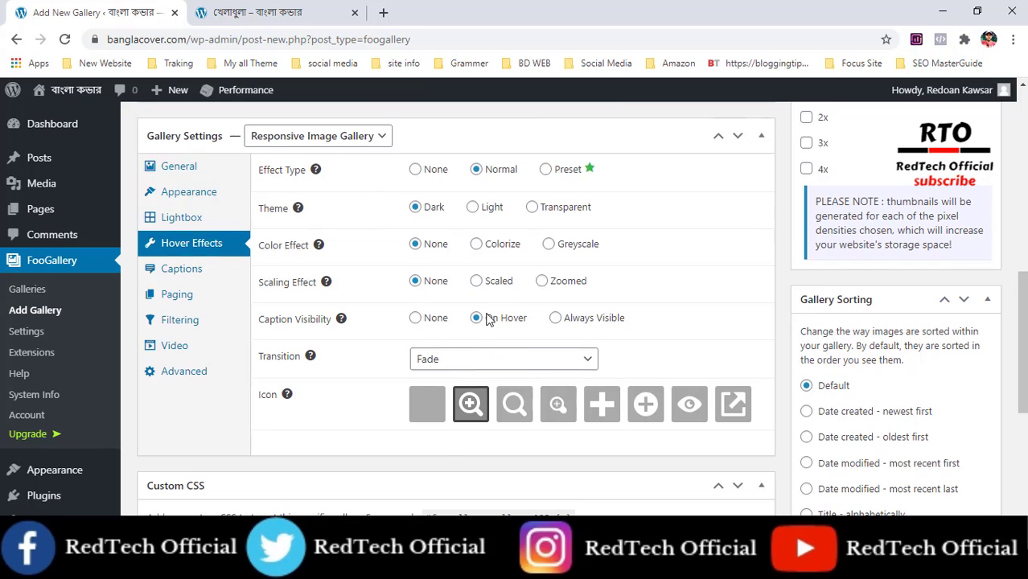
scroll(370, 327, up, 4)
scroll(193, 374, down, 3)
click(182, 344)
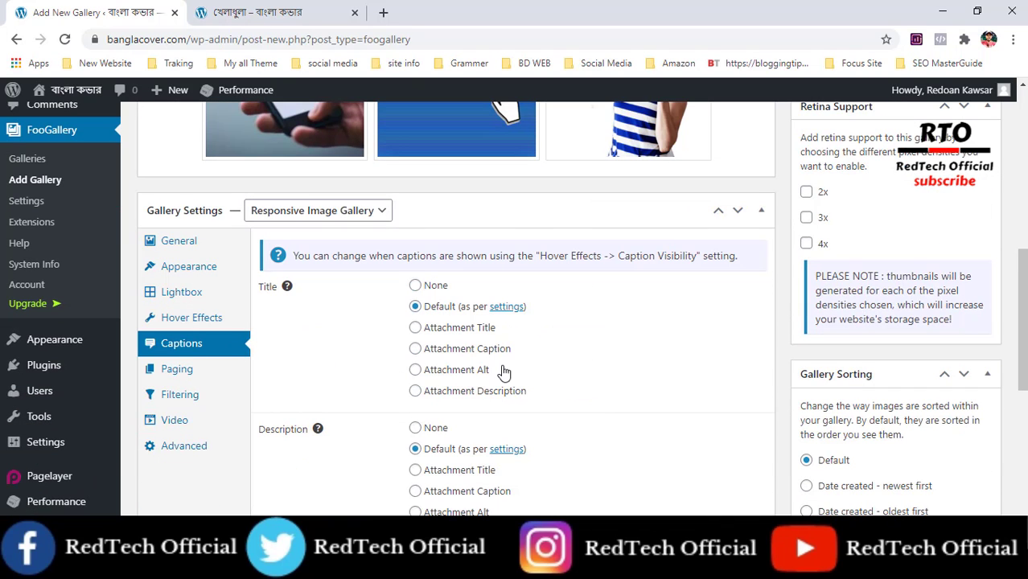
scroll(652, 363, down, 2)
scroll(654, 363, up, 1)
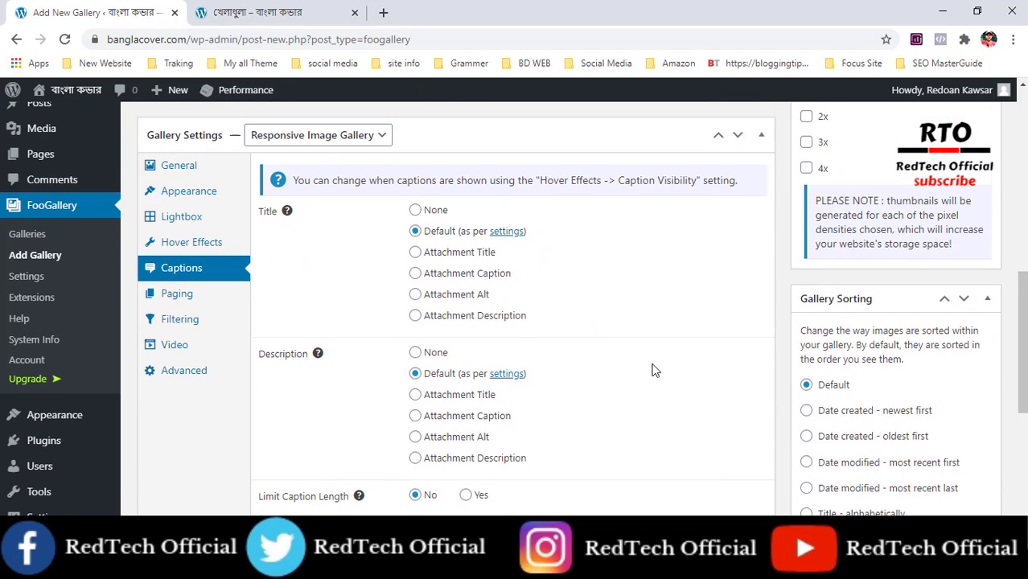
click(176, 296)
Return to the general gallery settings and review them together with the gallery preview
click(172, 168)
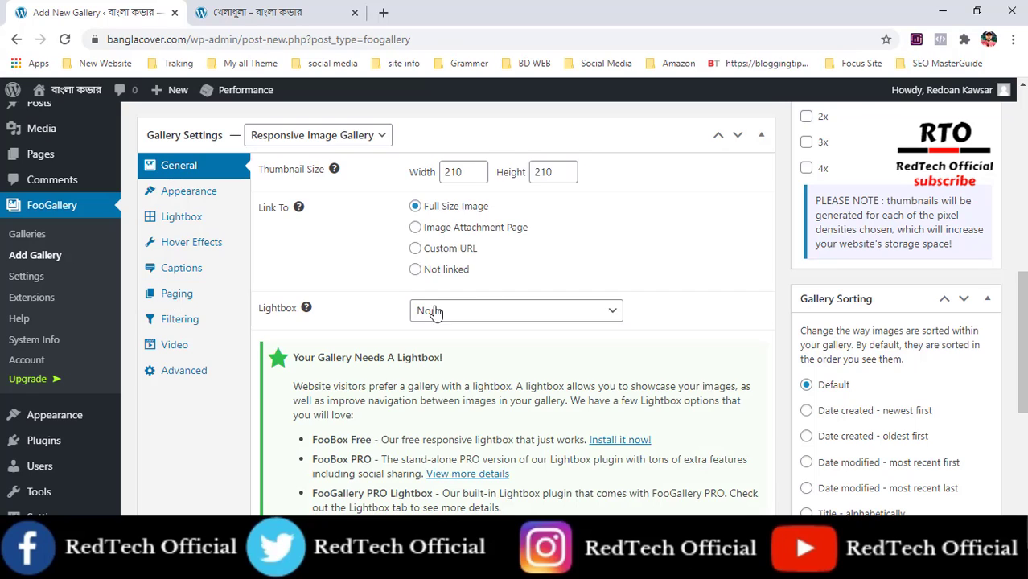
scroll(483, 362, up, 8)
scroll(429, 376, down, 4)
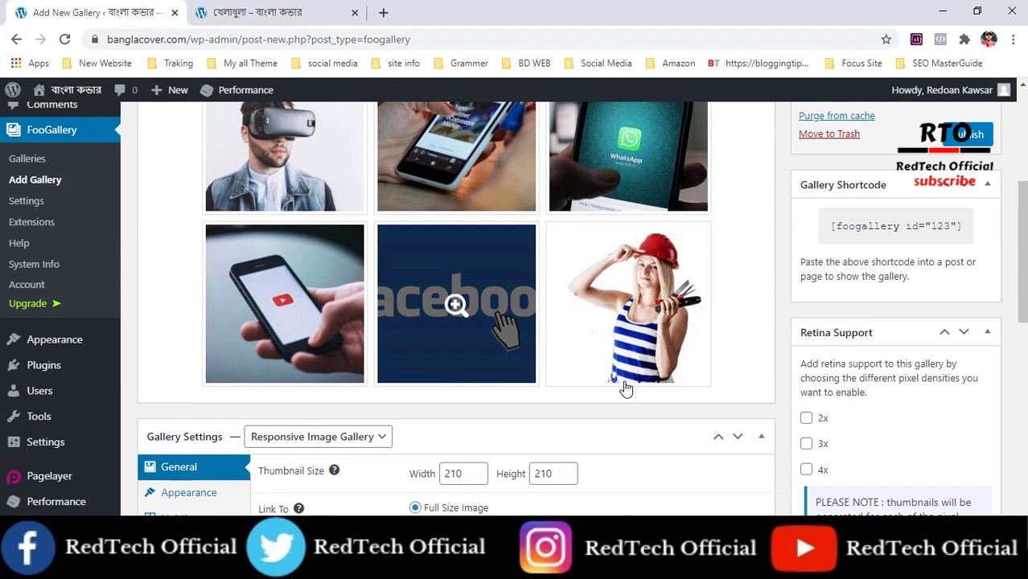
scroll(580, 367, down, 3)
scroll(579, 367, down, 6)
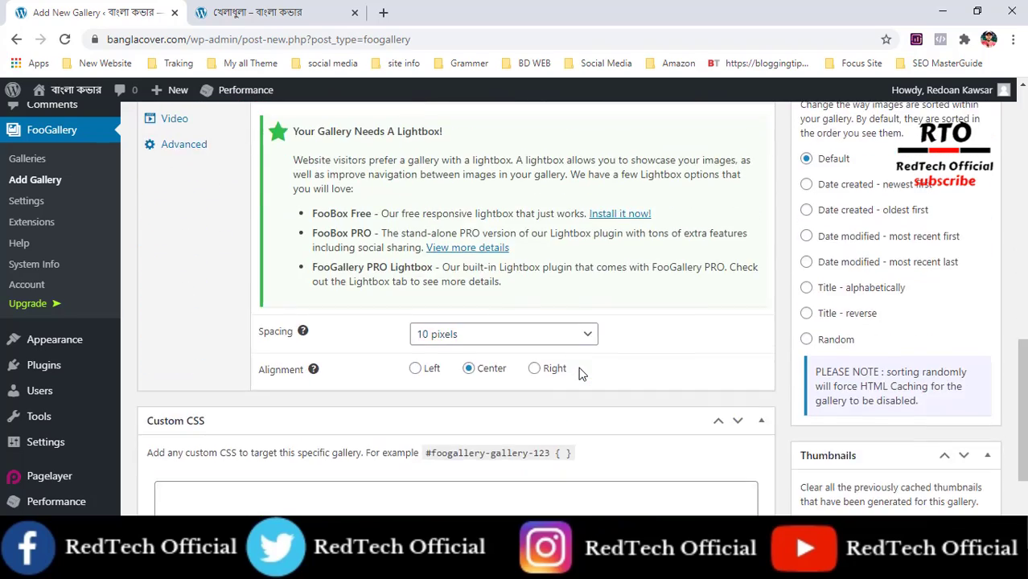
Switch the gallery items back to the management view and save the gallery as a draft
scroll(633, 377, up, 10)
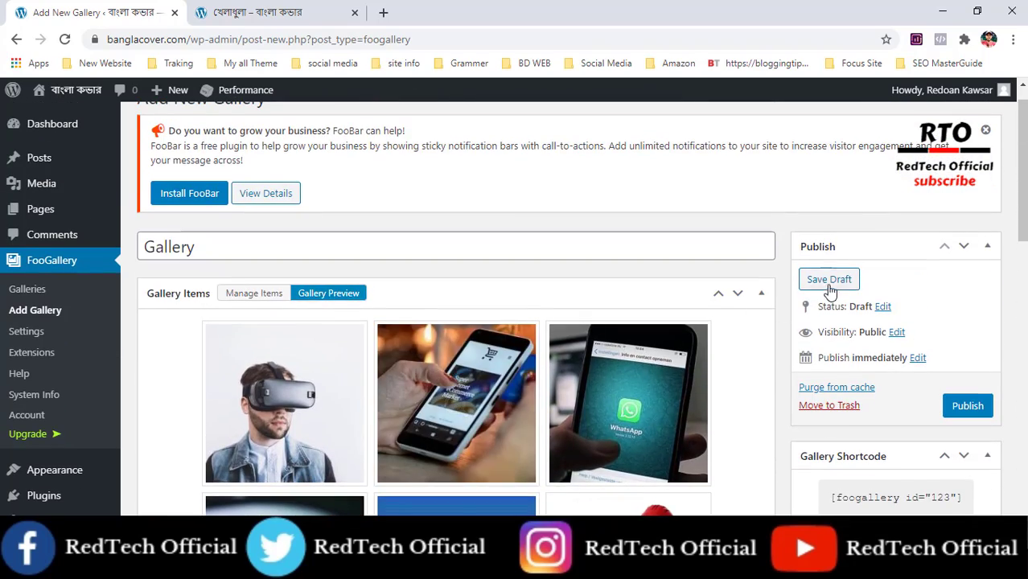
click(253, 295)
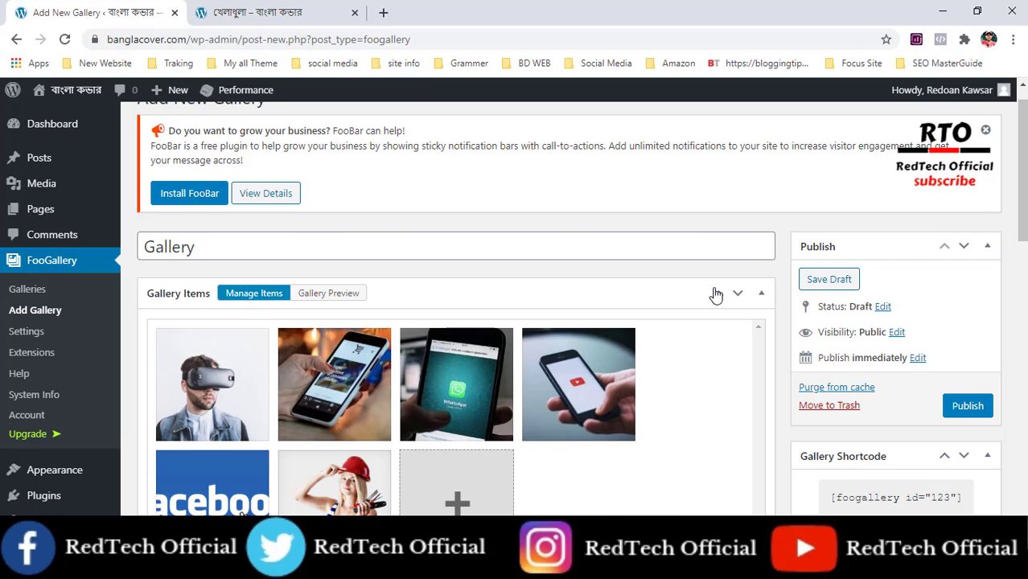
click(841, 282)
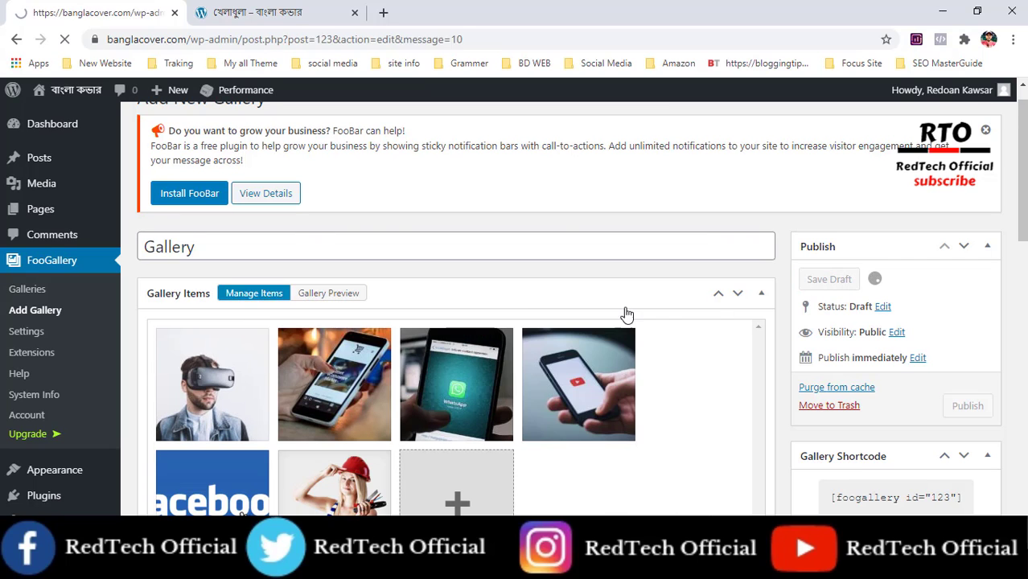
Review the saved draft's gallery images and its general settings
scroll(660, 394, down, 2)
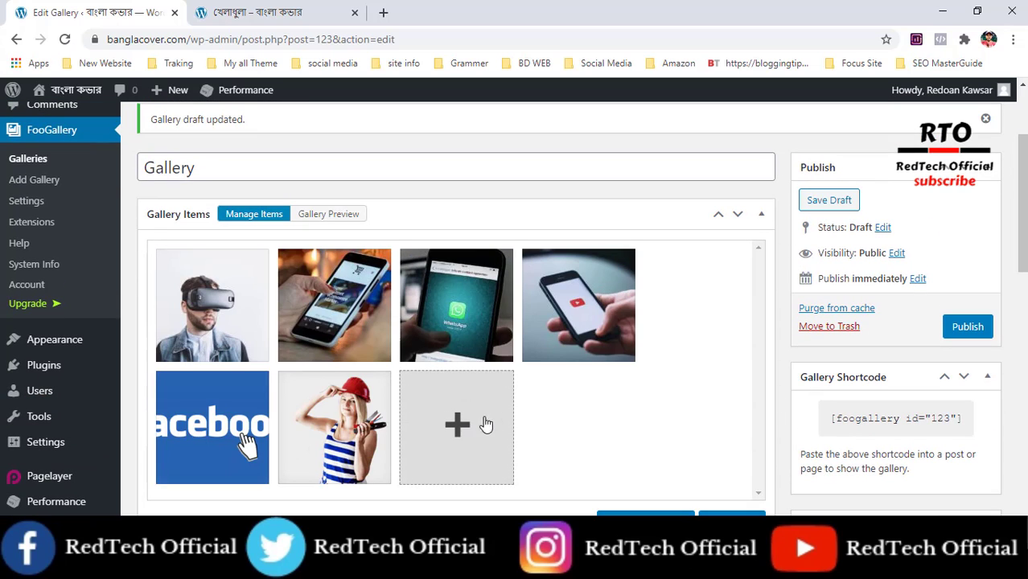
scroll(769, 406, down, 4)
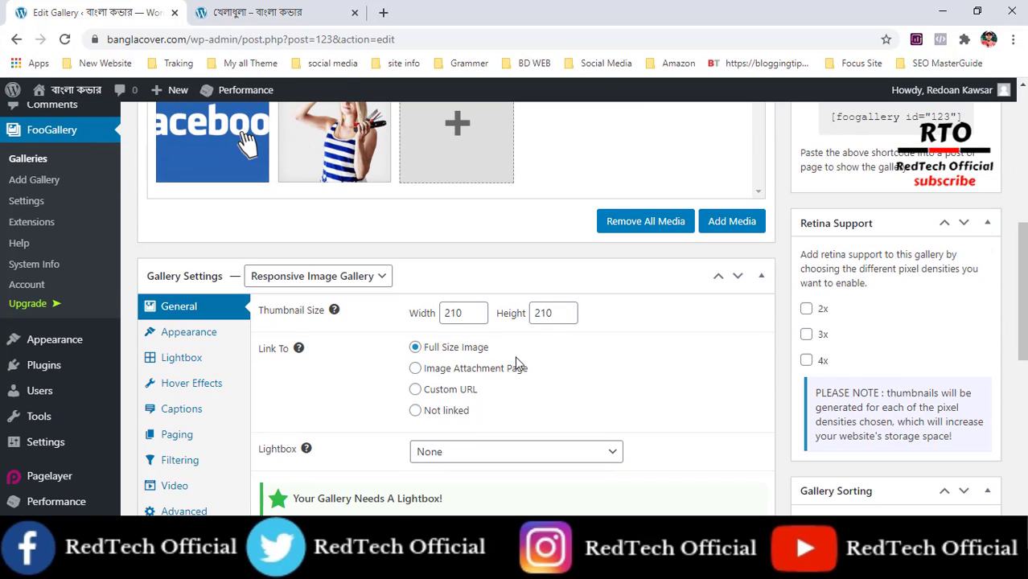
scroll(512, 359, up, 4)
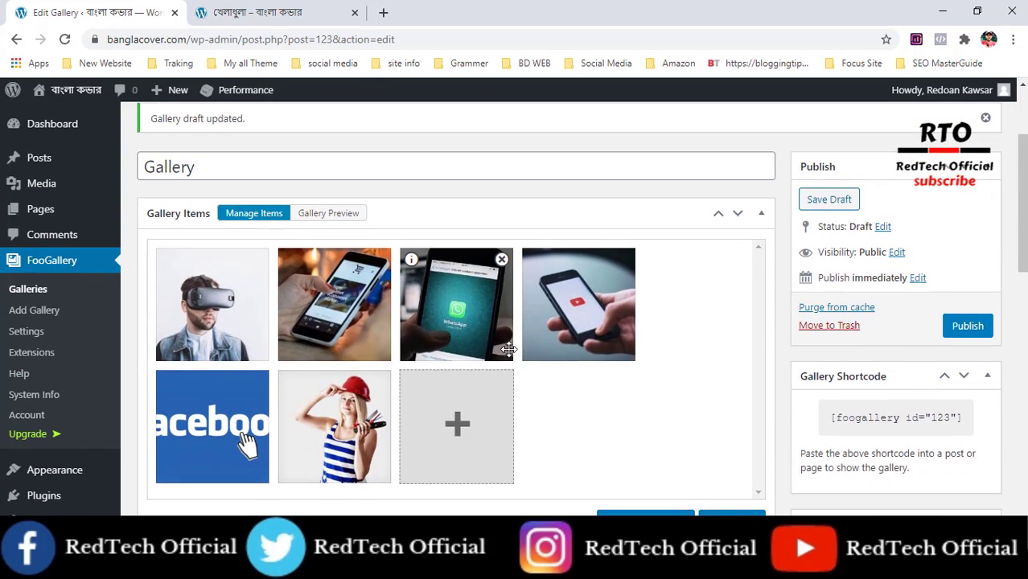
scroll(456, 356, down, 5)
scroll(487, 345, up, 4)
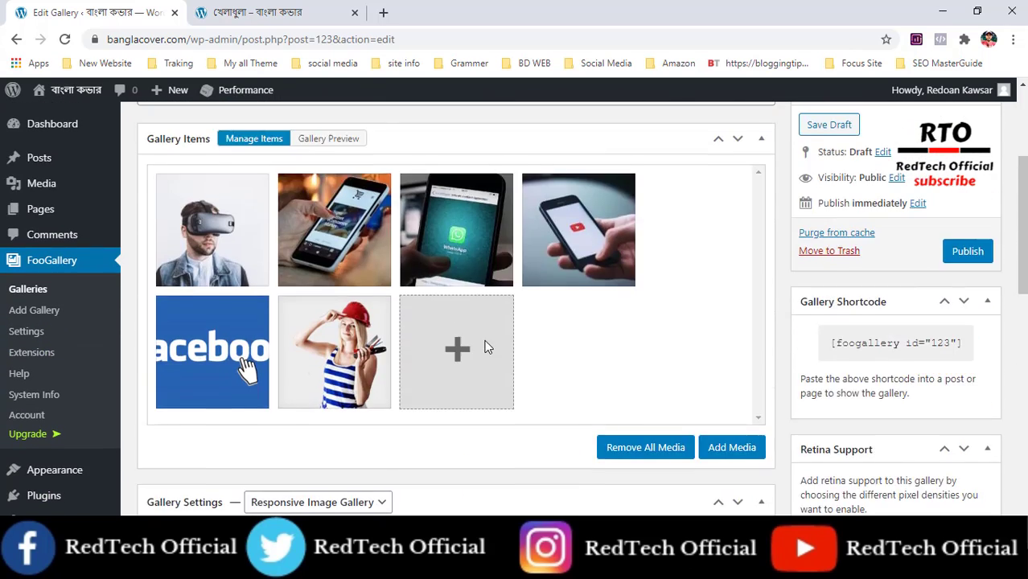
Examine the gallery's Advanced, Custom CSS, Filtering, Video and Captions settings
scroll(165, 432, down, 4)
click(173, 437)
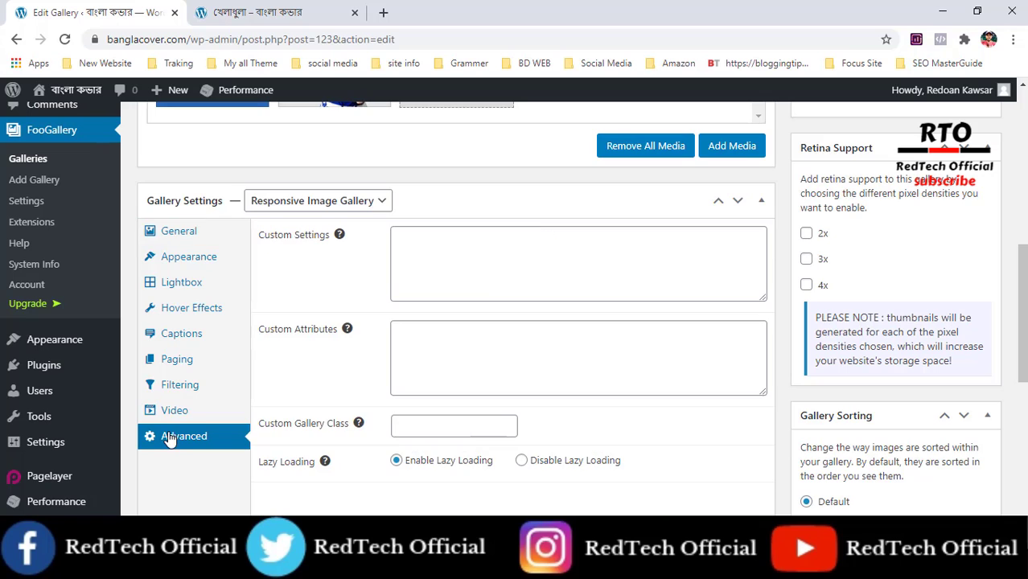
scroll(373, 366, down, 4)
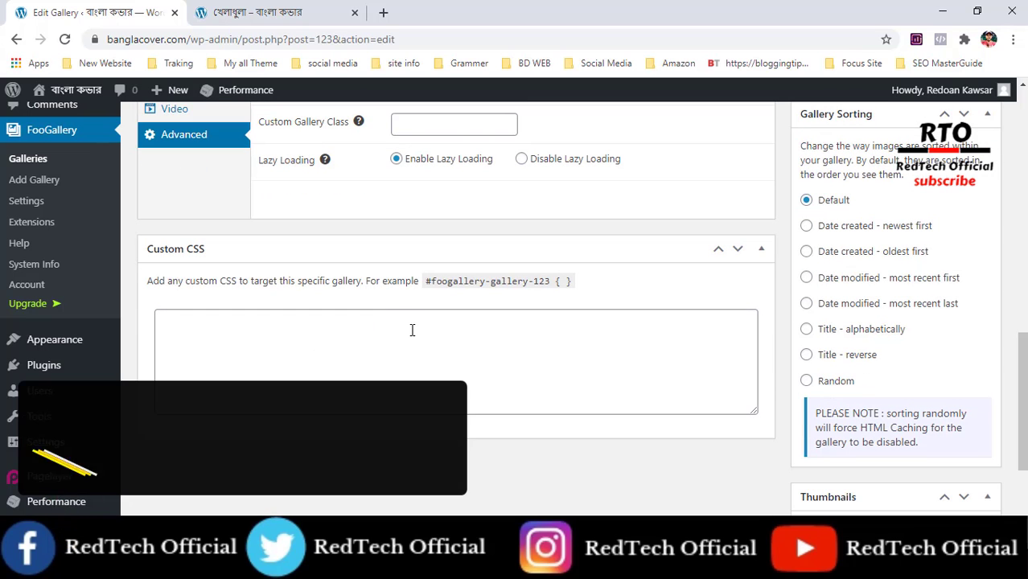
scroll(172, 306, up, 5)
click(178, 309)
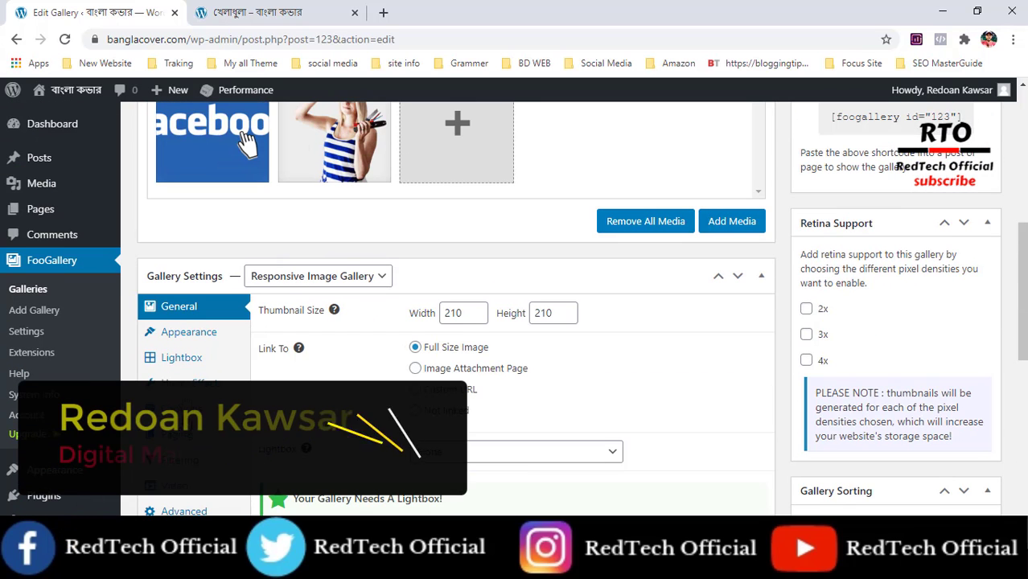
click(234, 458)
scroll(253, 319, down, 4)
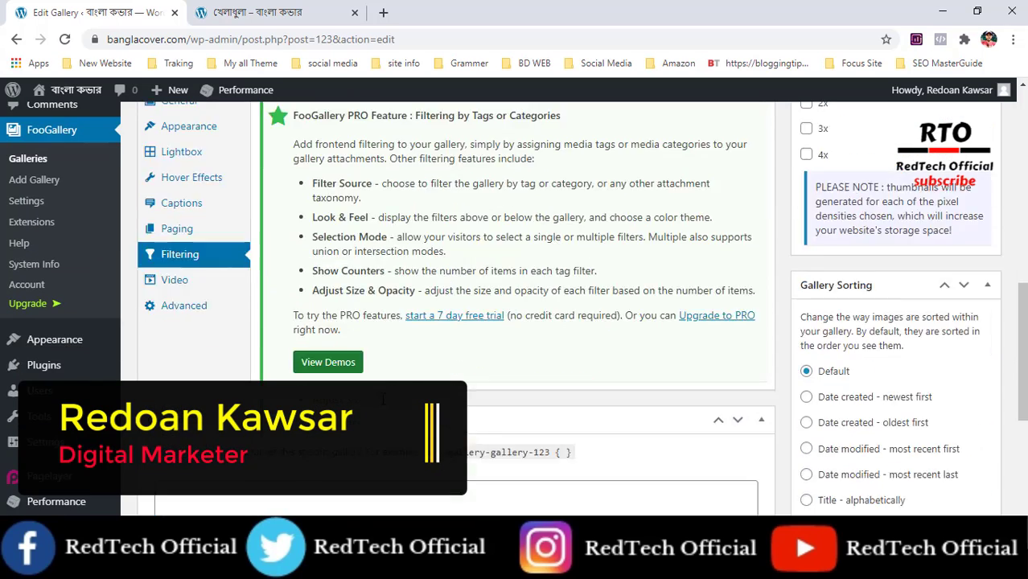
scroll(253, 320, up, 2)
click(190, 340)
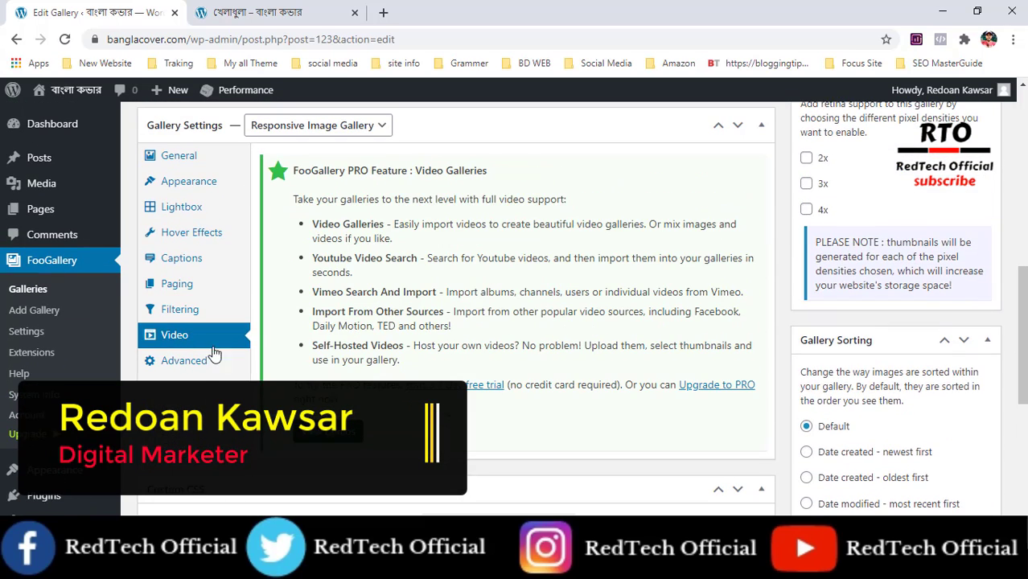
click(182, 258)
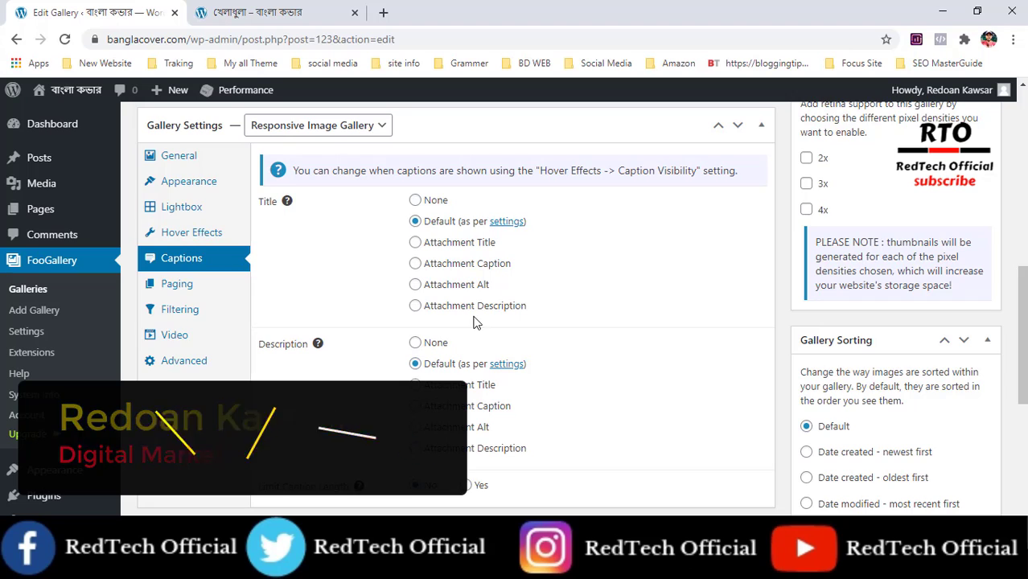
Check the gallery preview, then return to managing the items and publish the gallery
scroll(278, 320, up, 3)
scroll(202, 328, up, 5)
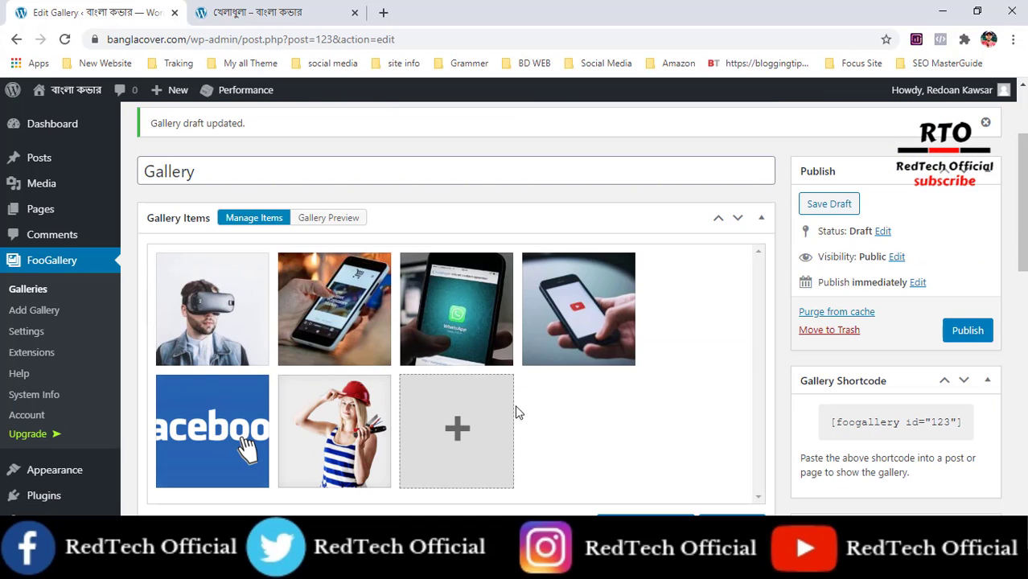
scroll(518, 413, down, 1)
click(330, 143)
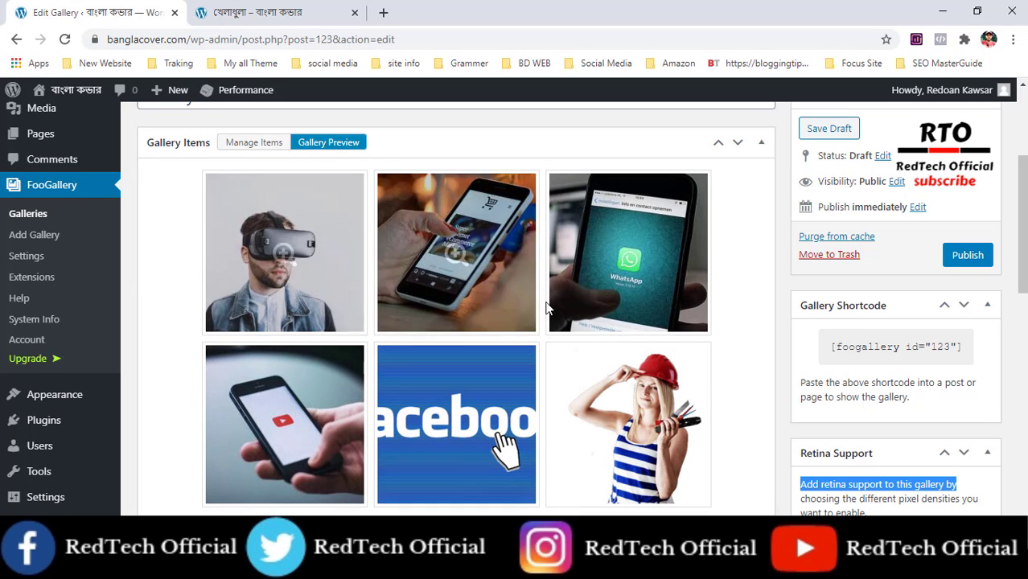
click(256, 142)
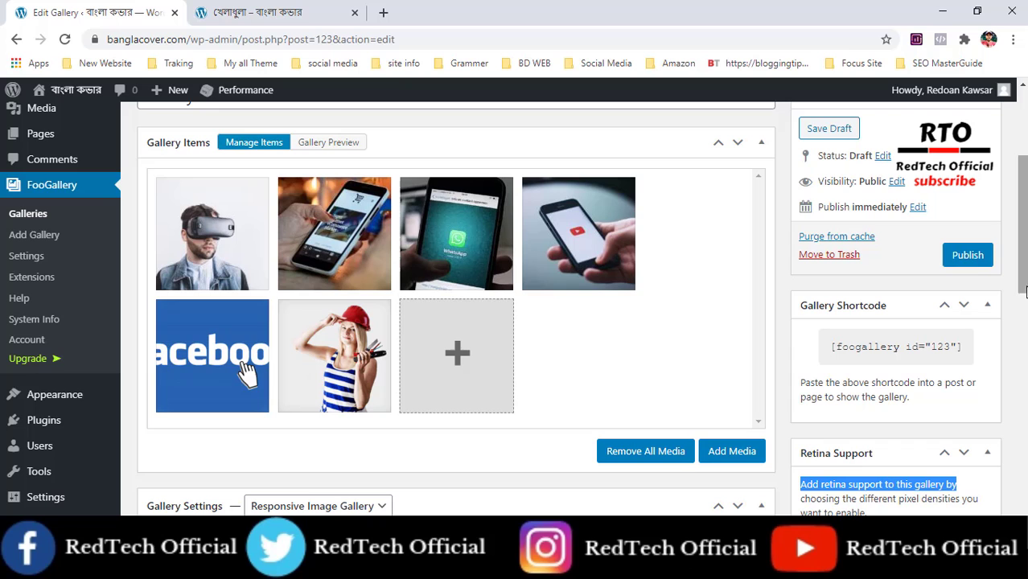
click(968, 255)
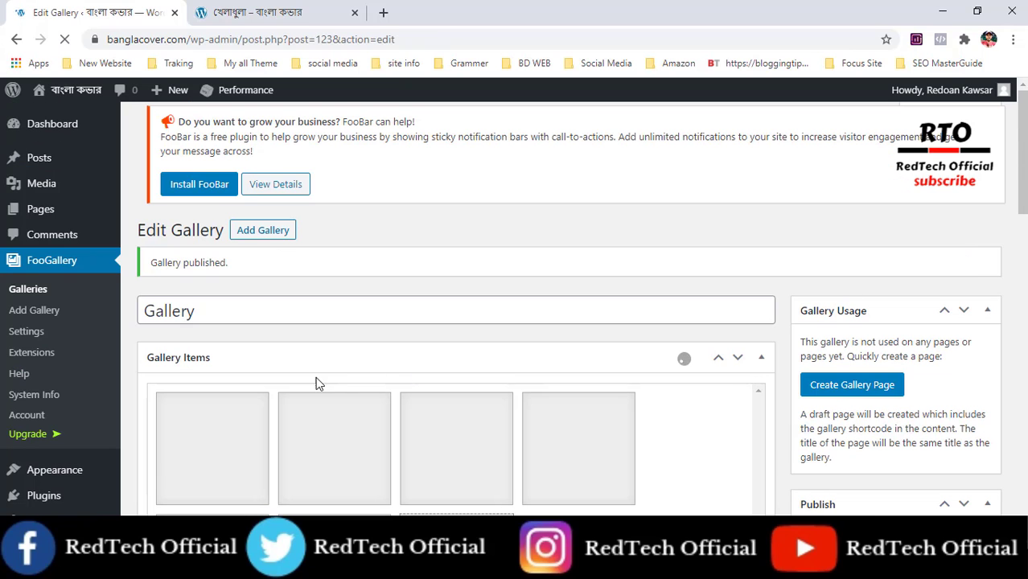
Copy the published gallery's shortcode [foogallery id="123"]
scroll(661, 410, down, 1)
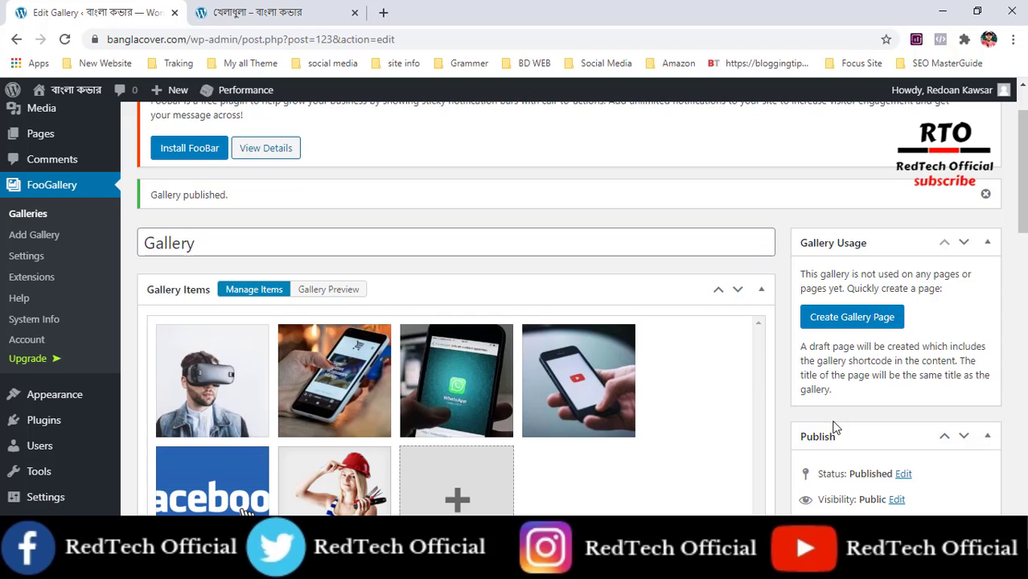
scroll(833, 428, down, 2)
scroll(820, 409, down, 2)
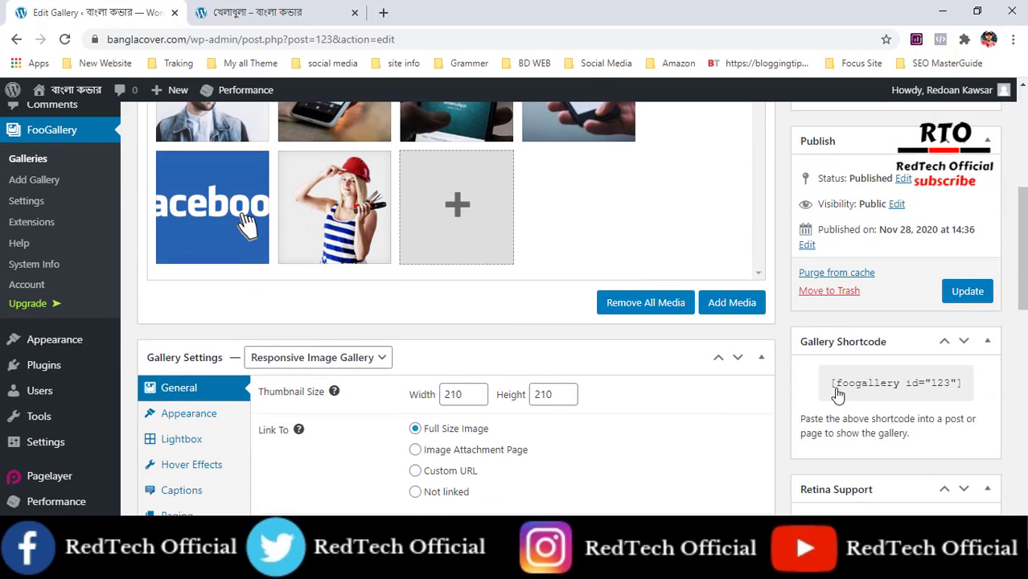
click(892, 378)
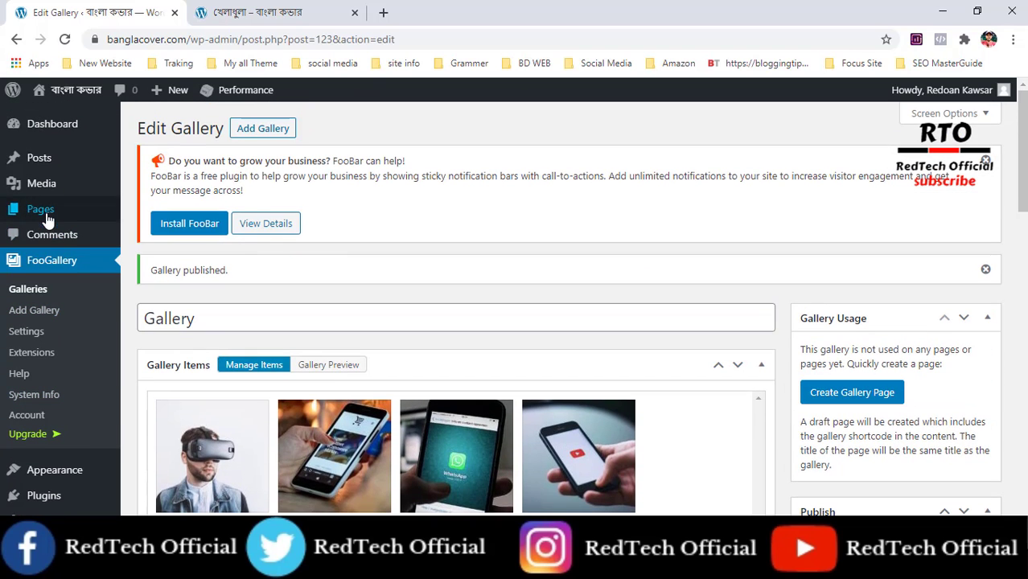
Open the draft page "Image Gallery" from the site's page list for editing in a new browser tab
mouse_move(66, 219)
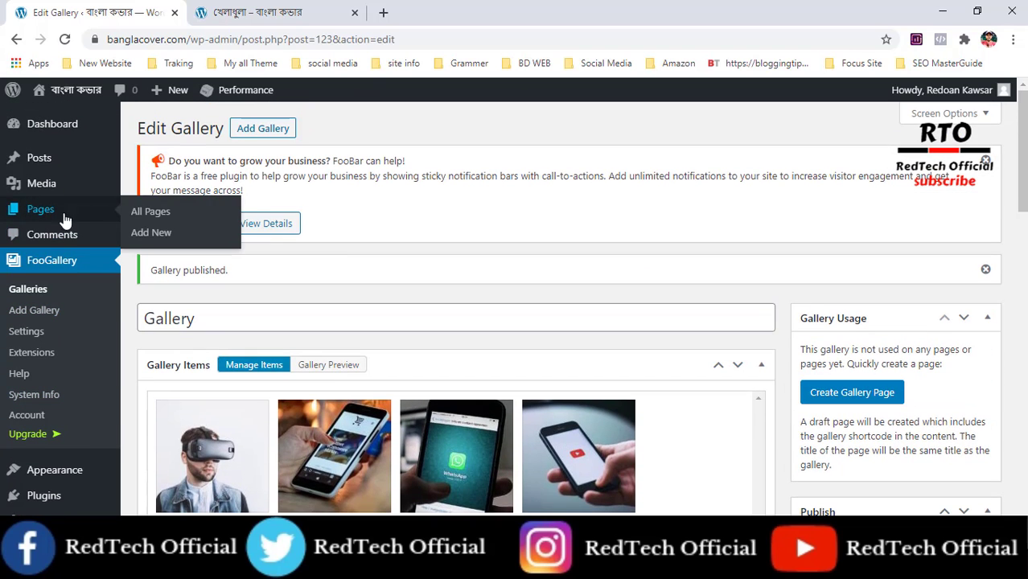
click(157, 220)
scroll(306, 330, down, 2)
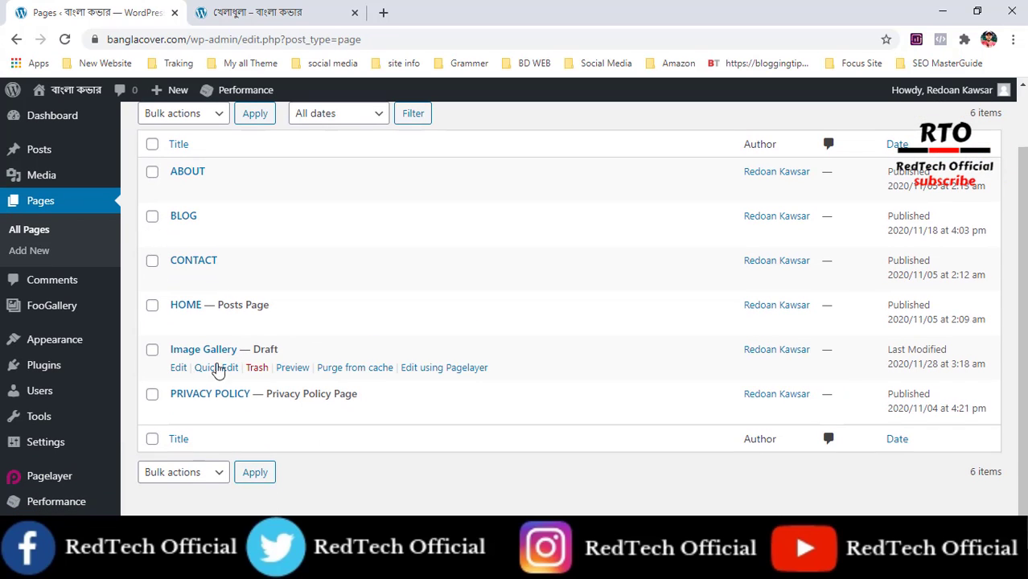
right_click(179, 375)
click(241, 382)
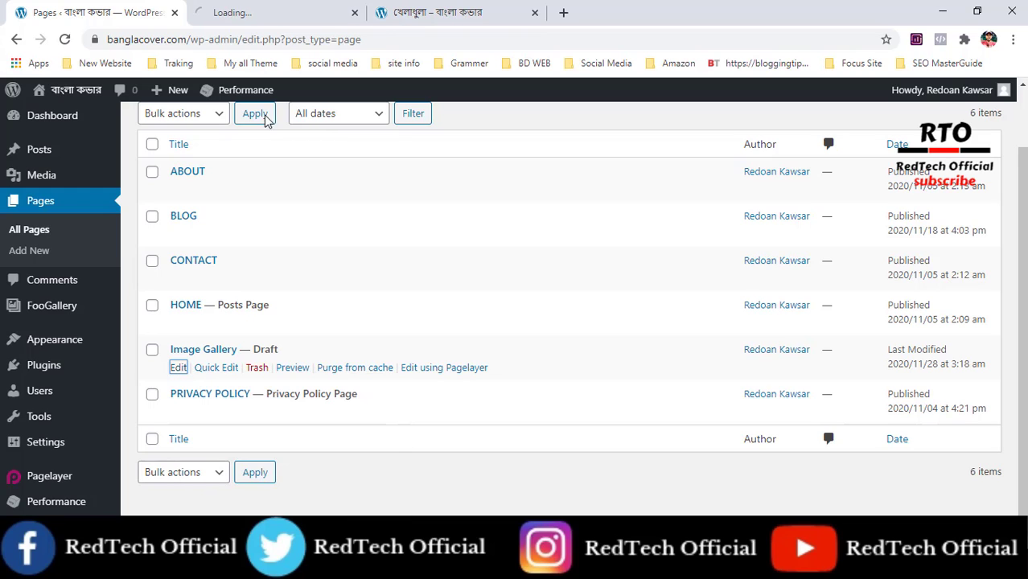
click(304, 8)
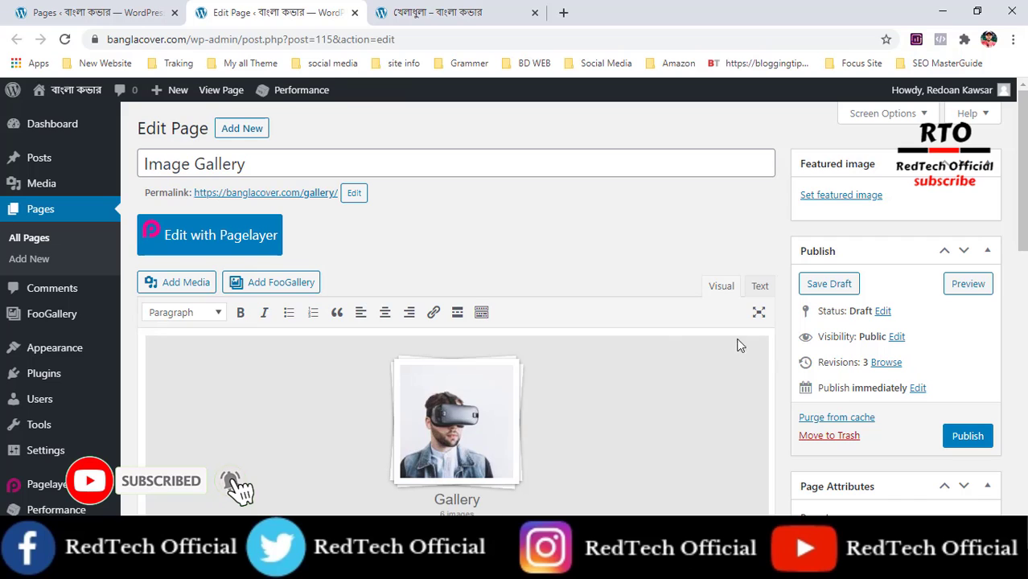
Replace the gallery embedded in the page content with the shortcode [foogallery id="123"] and save the page as a draft
scroll(482, 465, down, 1)
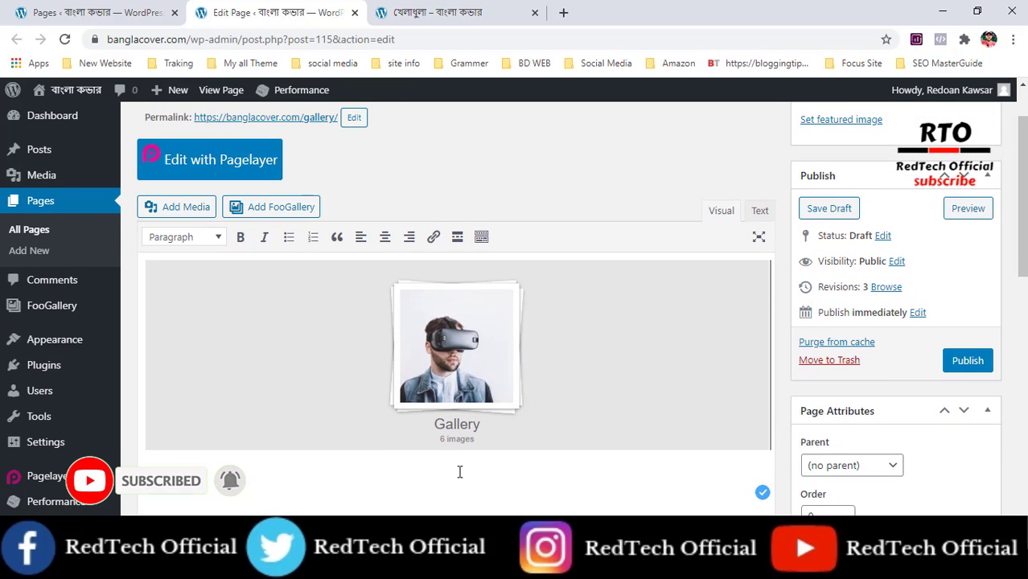
key(Delete)
right_click(177, 282)
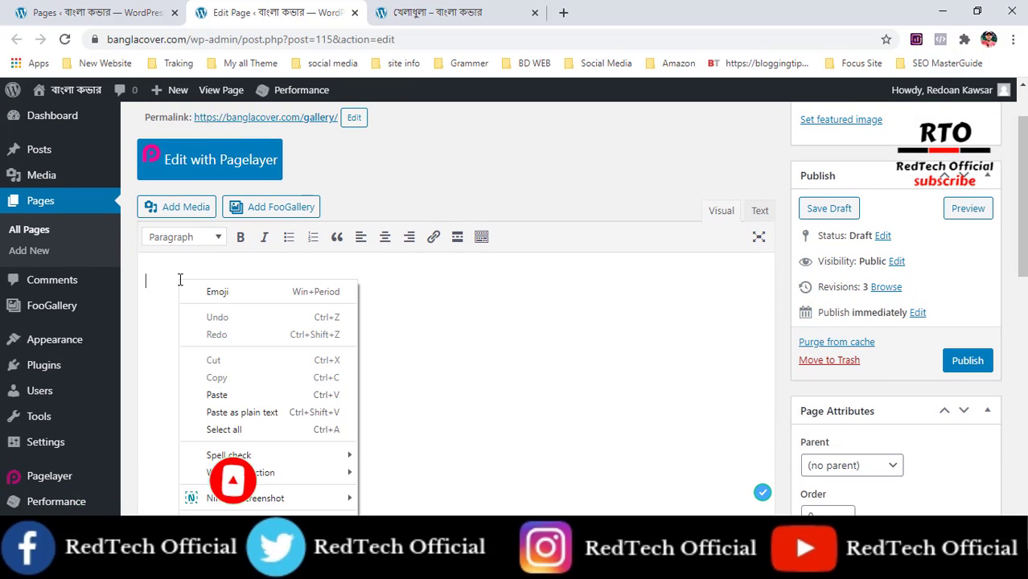
click(201, 393)
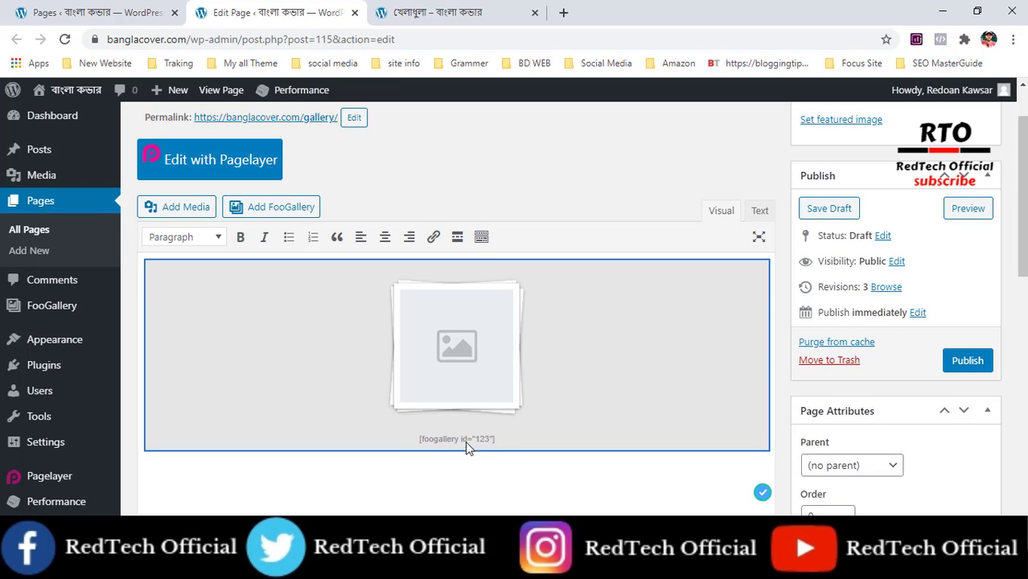
click(815, 210)
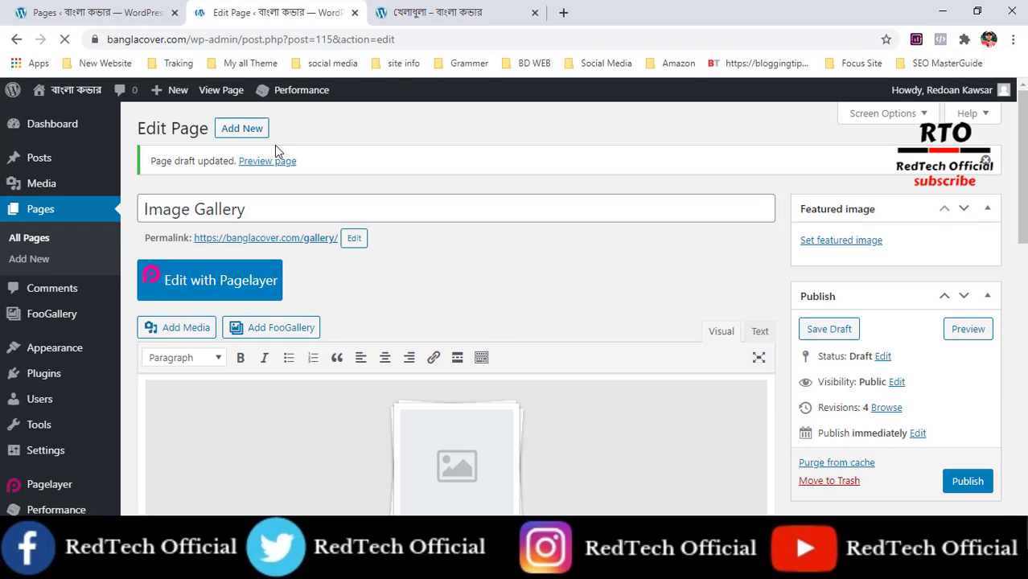
Preview the updated Image Gallery page in a new browser tab and look at its gallery images
right_click(275, 165)
click(304, 176)
click(444, 10)
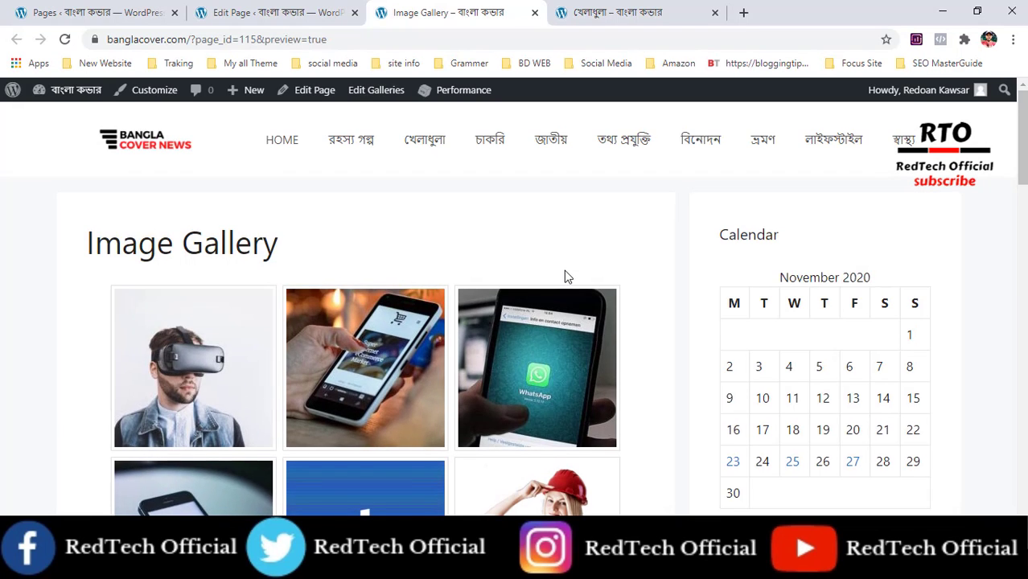
scroll(567, 275, down, 2)
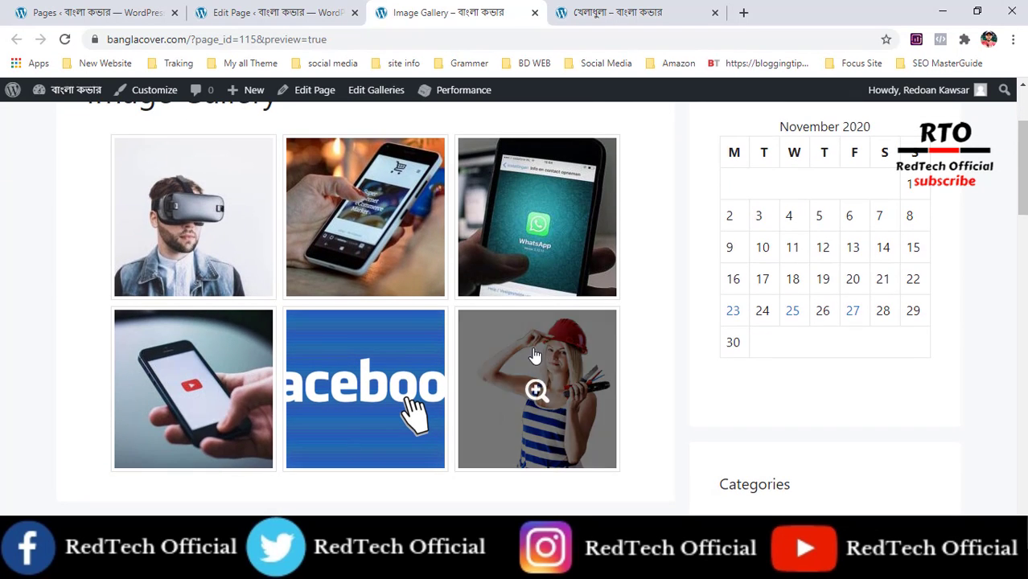
View the VR headset and red helmet images at full size, returning to the gallery page after each
click(203, 217)
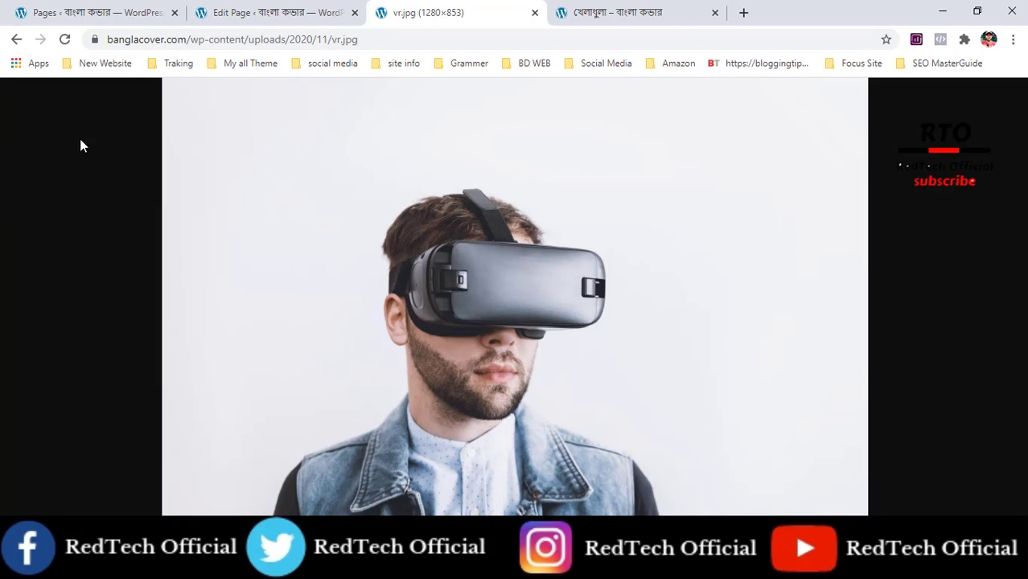
click(16, 39)
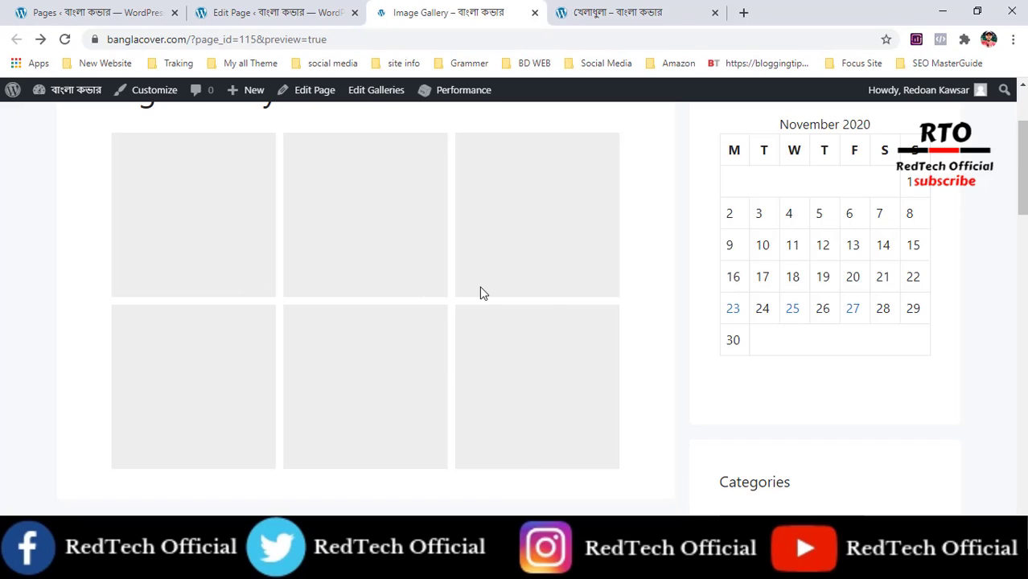
click(540, 389)
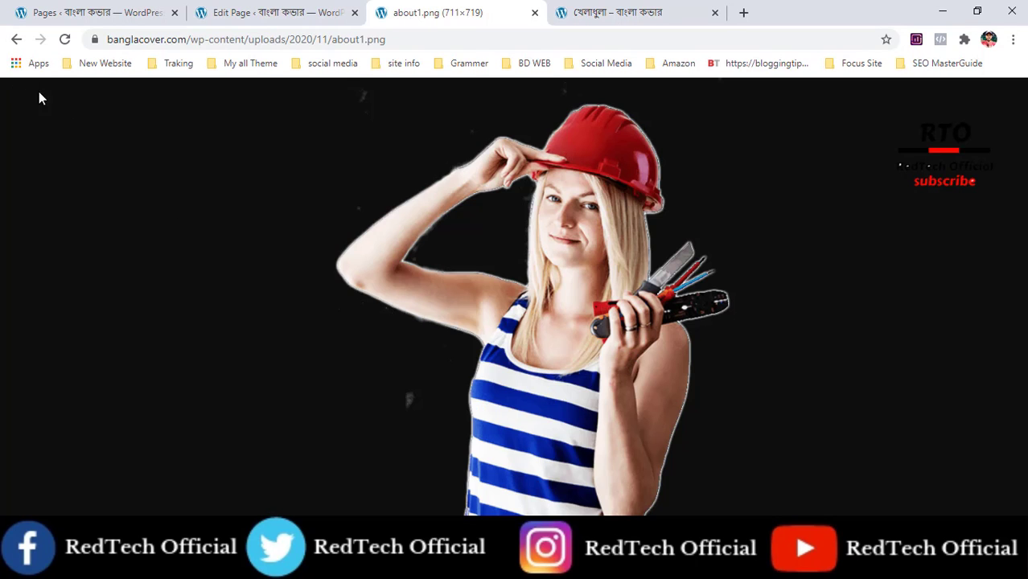
click(16, 38)
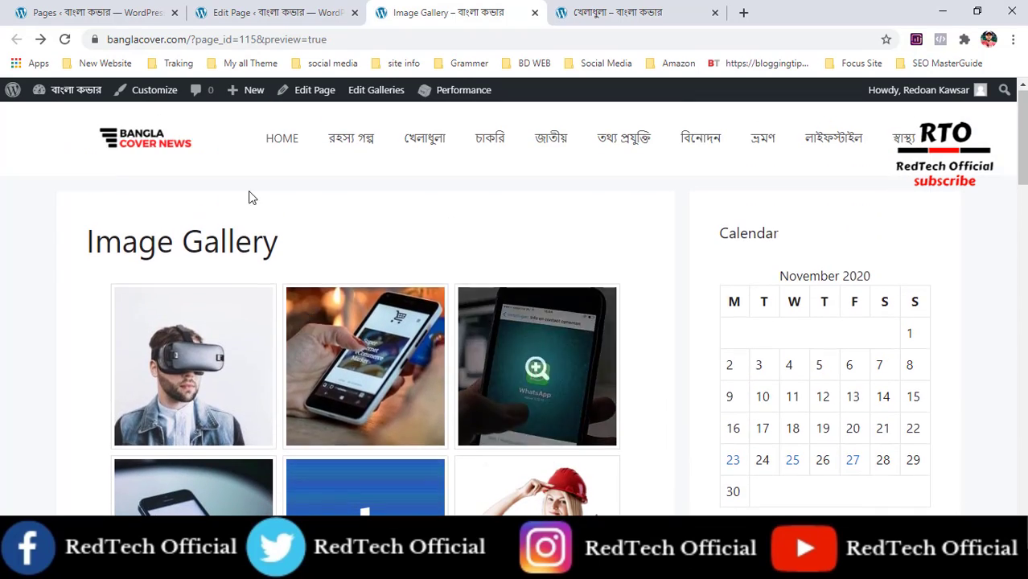
Review the title and gallery thumbnails on the previewed Image Gallery page
scroll(413, 431, down, 2)
scroll(135, 330, up, 2)
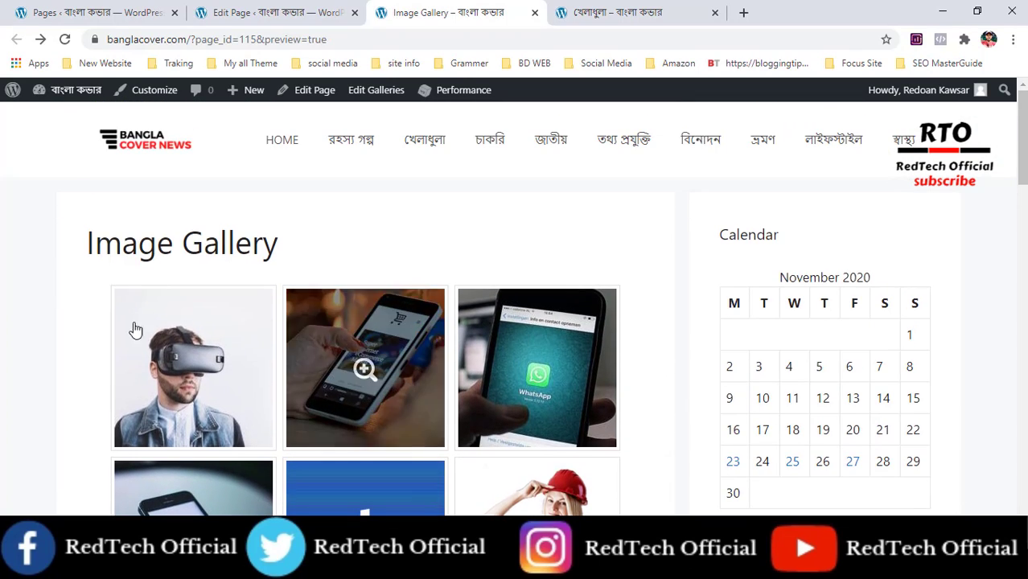
scroll(621, 345, down, 3)
scroll(618, 424, up, 3)
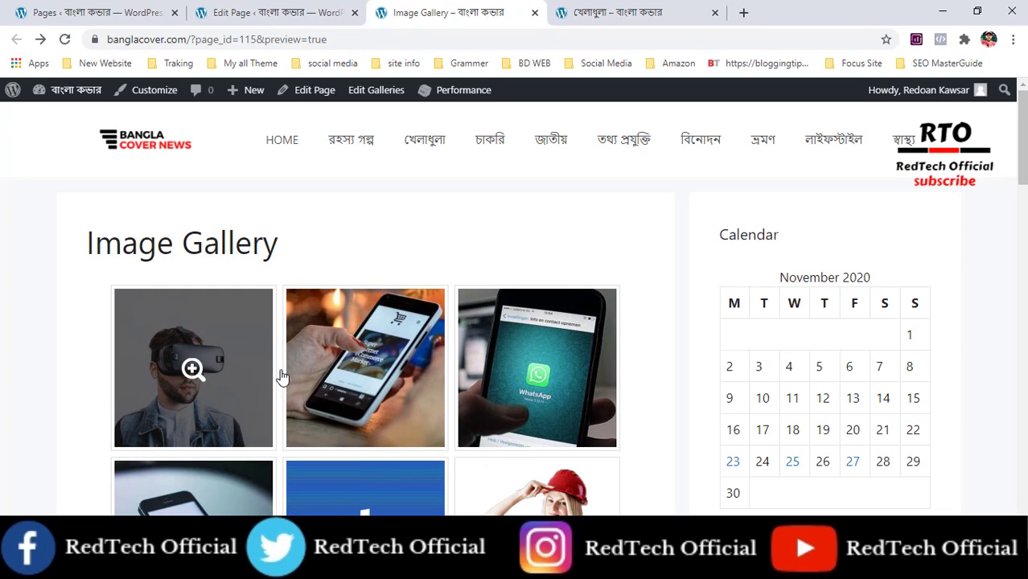
scroll(363, 346, down, 1)
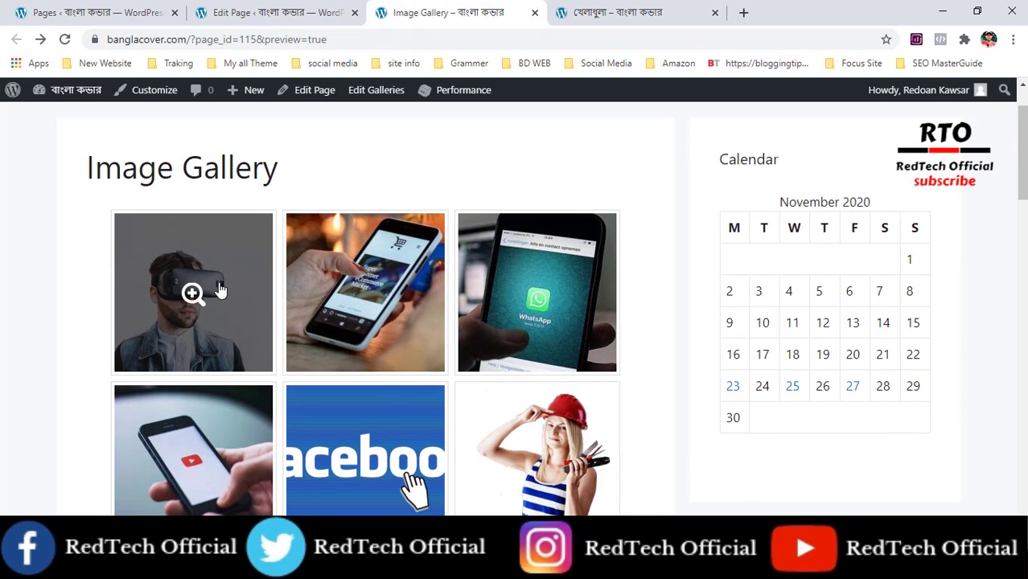
scroll(499, 334, up, 1)
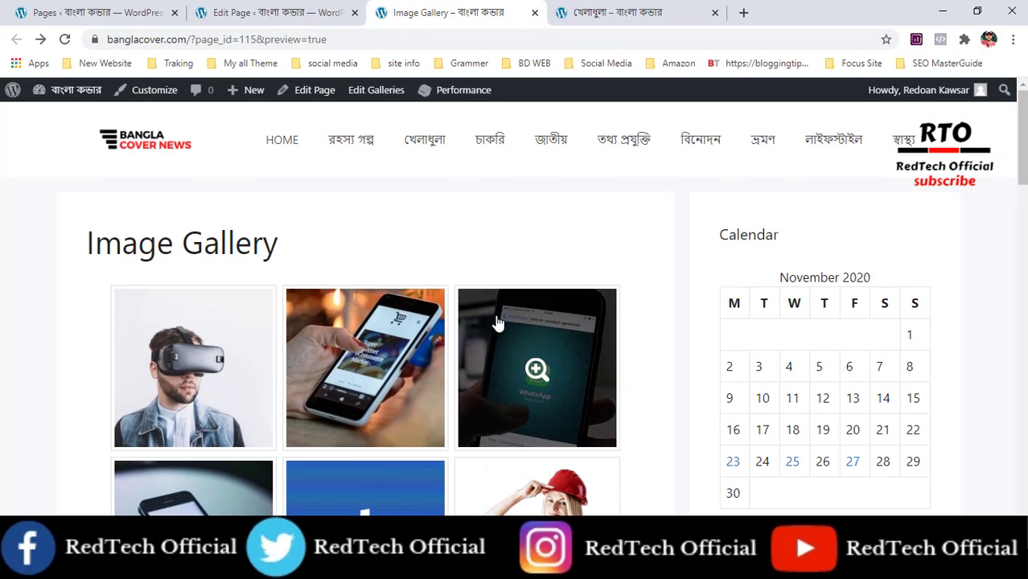
drag(88, 243, 266, 244)
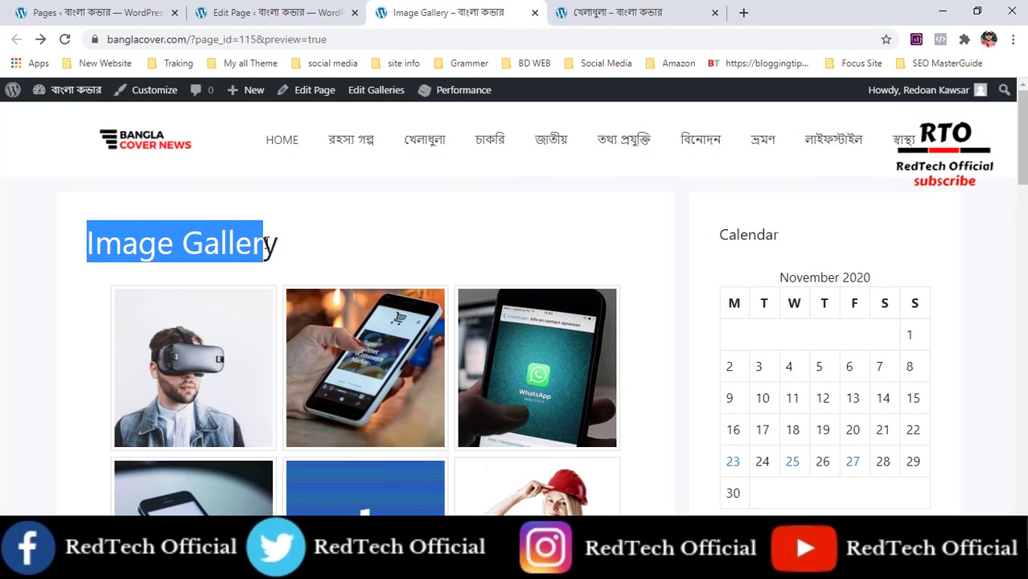
click(191, 249)
drag(327, 256, 191, 251)
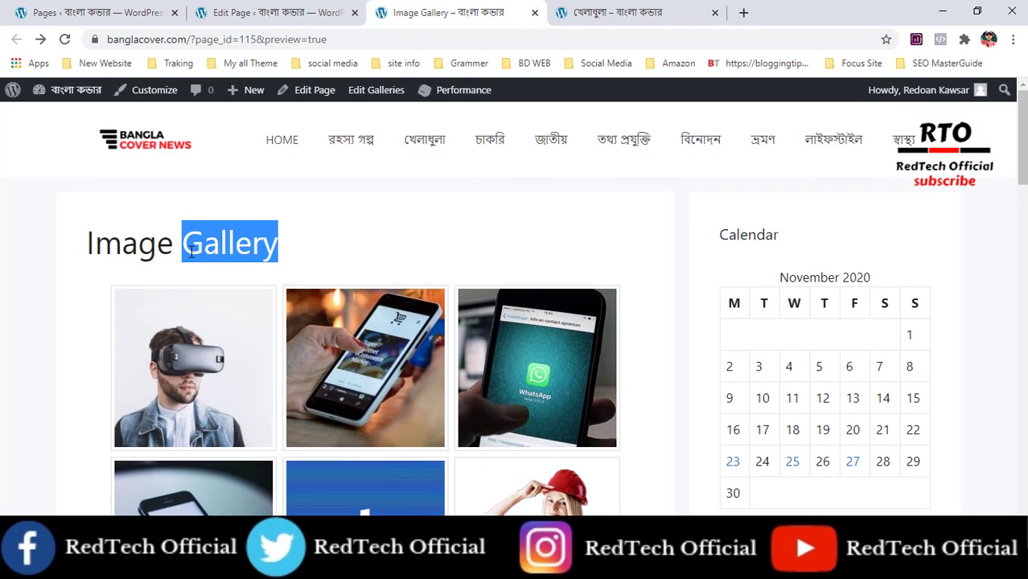
click(551, 193)
scroll(412, 482, down, 1)
scroll(726, 133, up, 1)
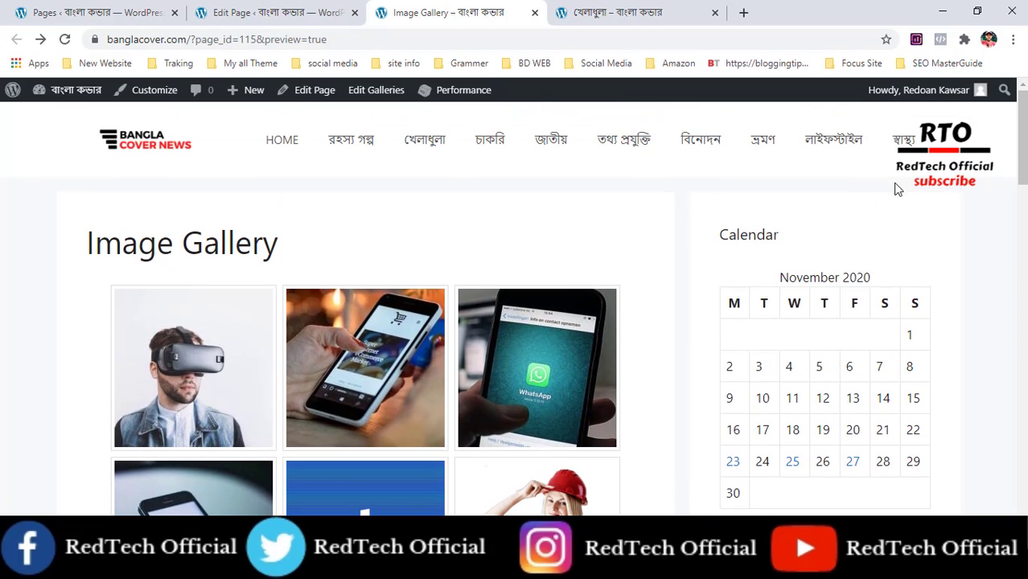
scroll(727, 394, down, 4)
scroll(727, 394, up, 2)
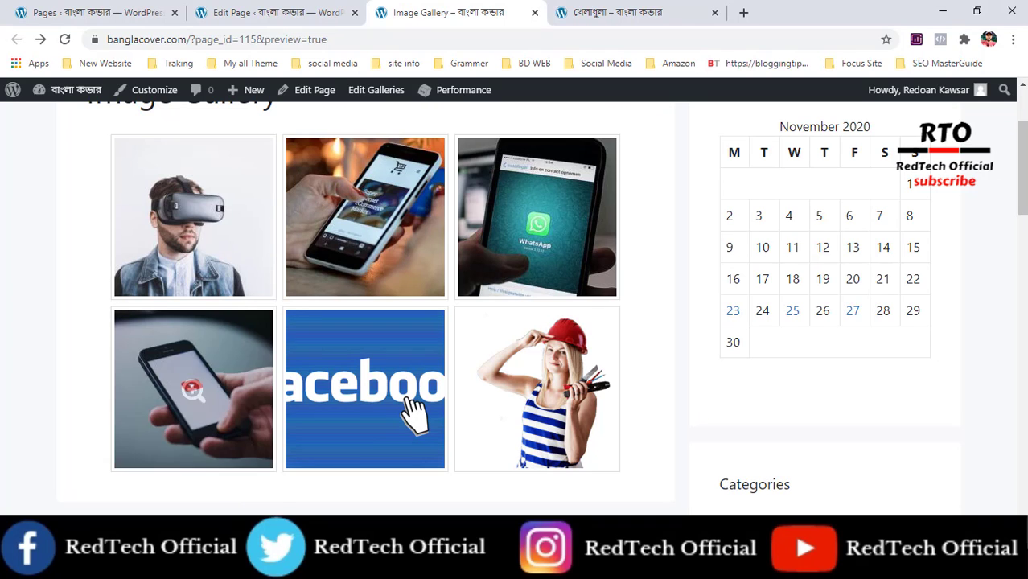
scroll(627, 434, up, 2)
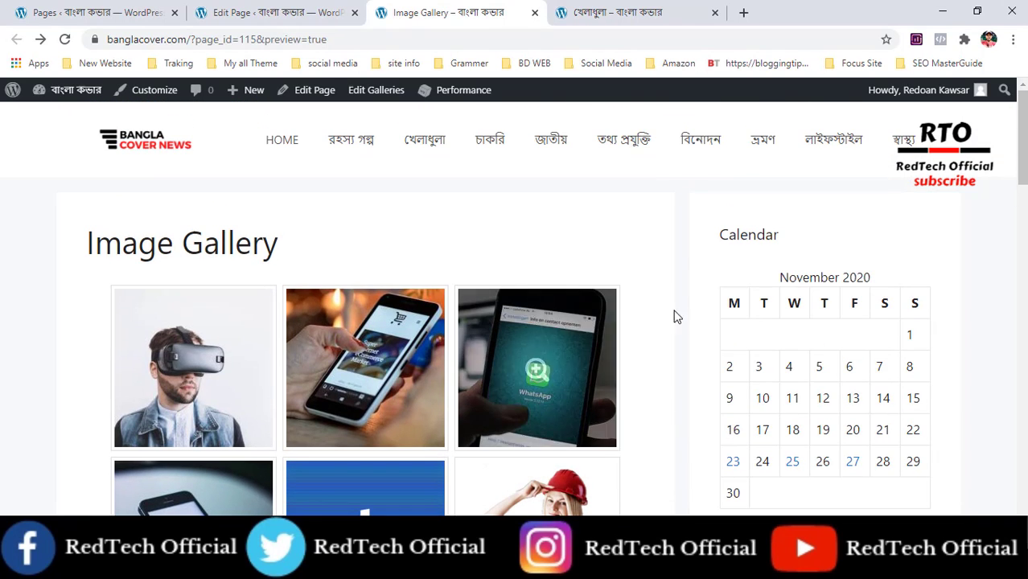
drag(88, 243, 297, 244)
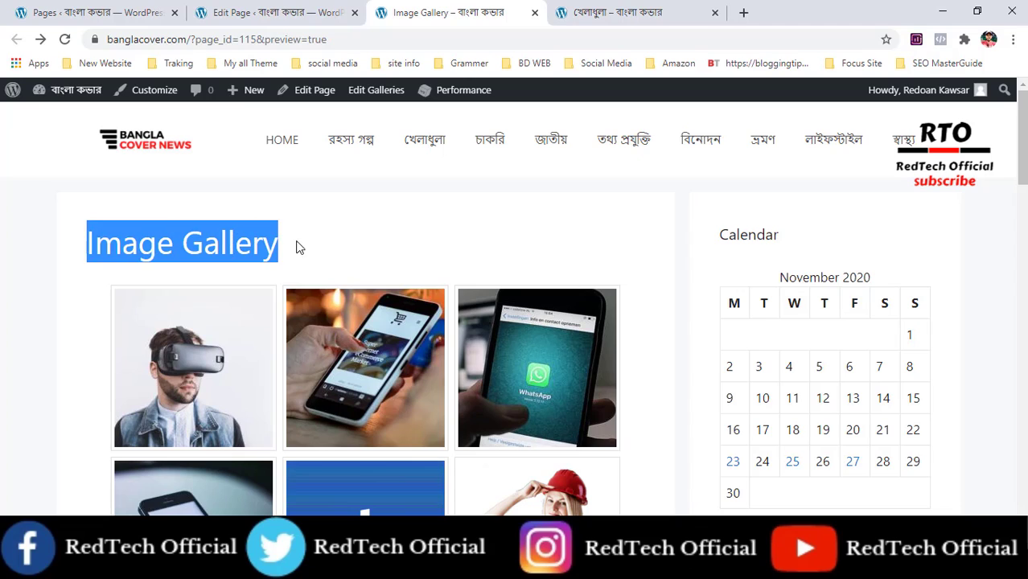
click(370, 246)
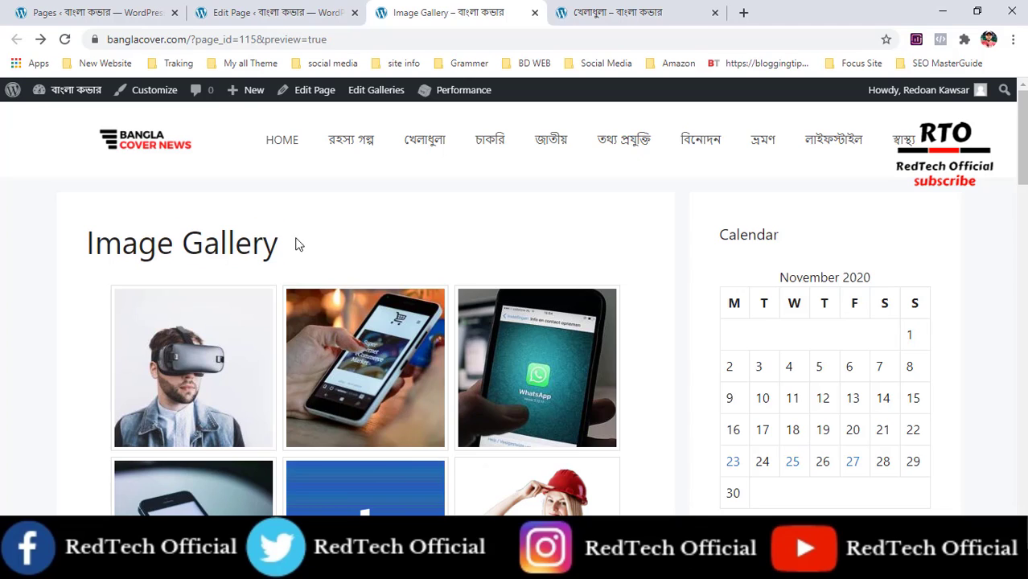
drag(296, 241, 89, 238)
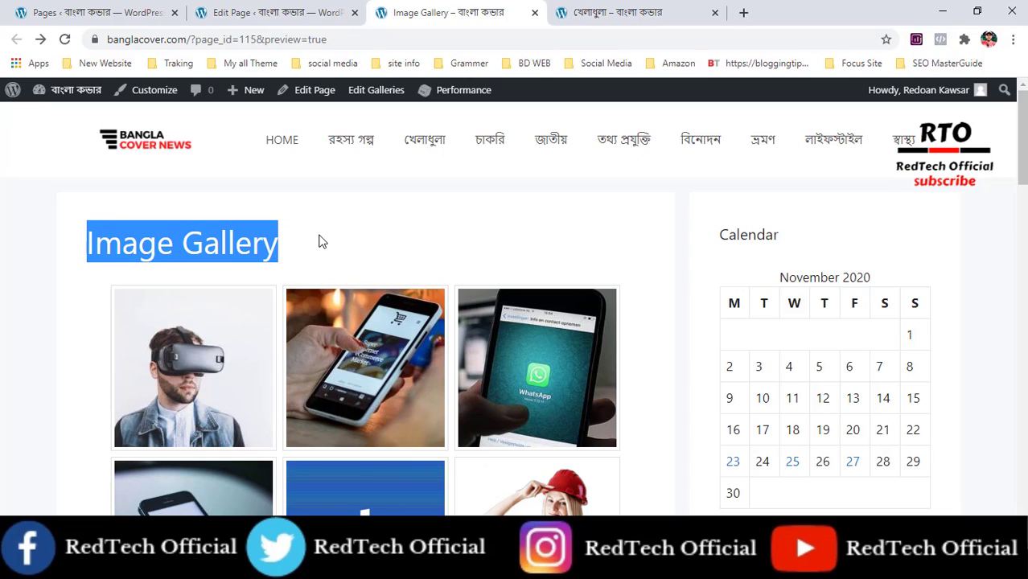